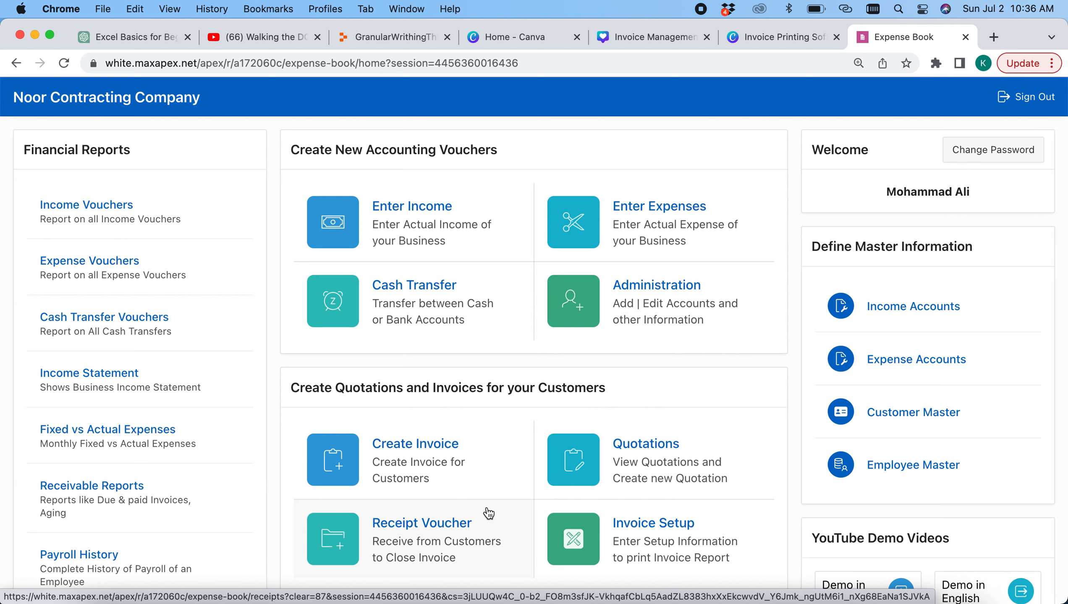
Look over the home page sections for accounting vouchers, quotations and invoices, and employee and payroll management
{"action": "triple_click", "coordinate": [406, 149]}
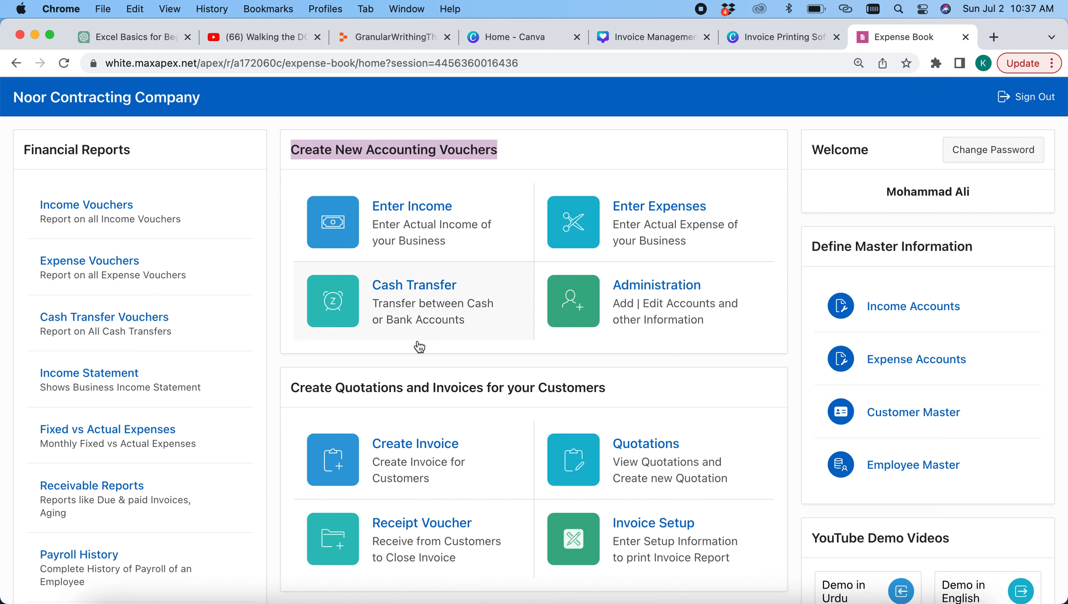
{"action": "triple_click", "coordinate": [434, 388]}
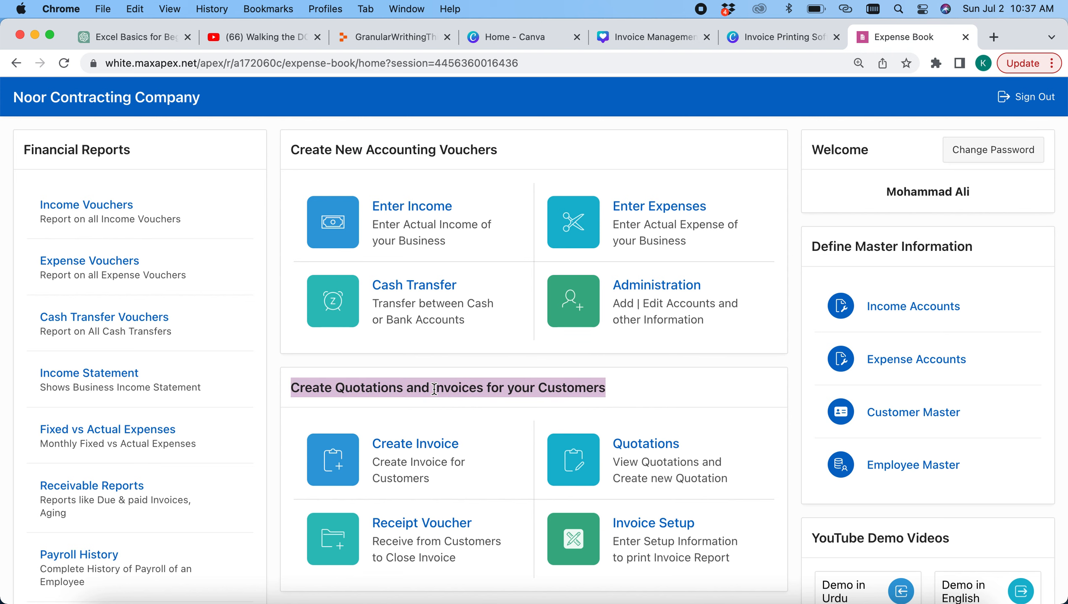
{"action": "scroll", "coordinate": [434, 388], "scroll_direction": "down", "scroll_amount": 7}
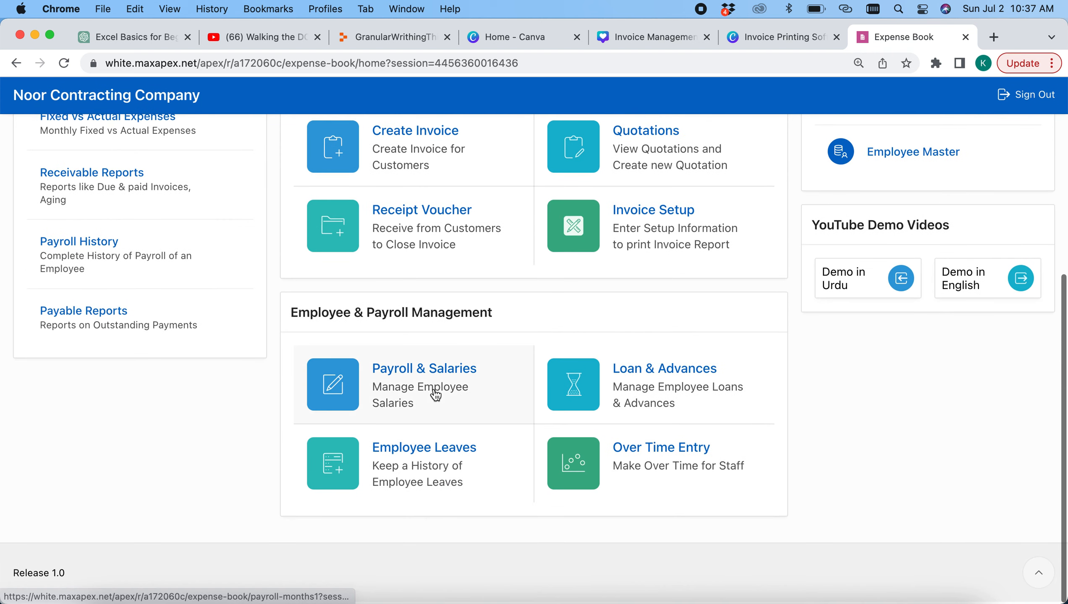
{"action": "triple_click", "coordinate": [323, 315]}
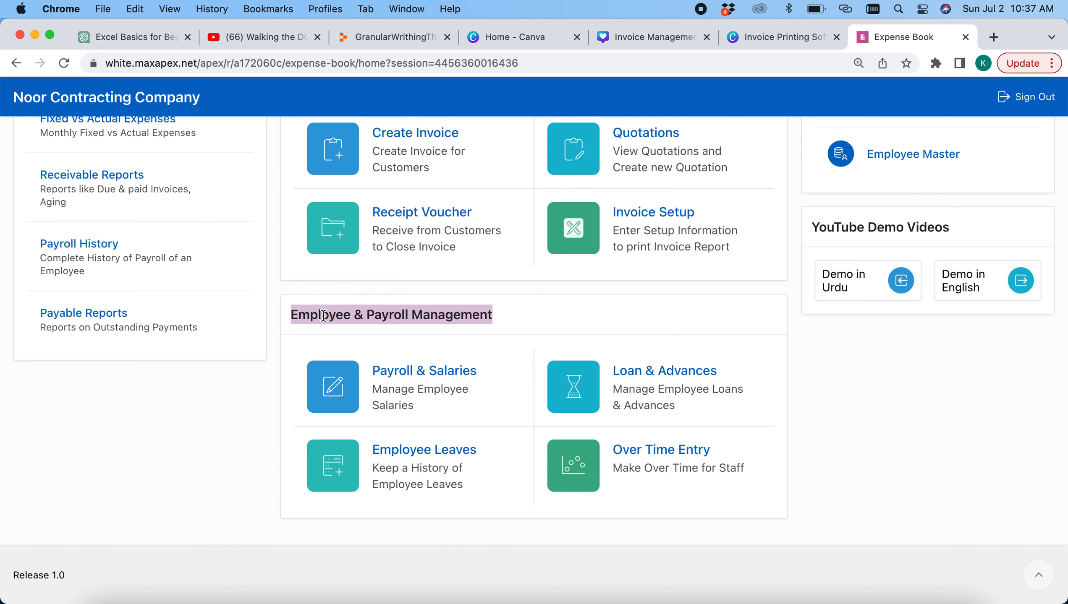
{"action": "scroll", "coordinate": [664, 335], "scroll_direction": "up", "scroll_amount": 7}
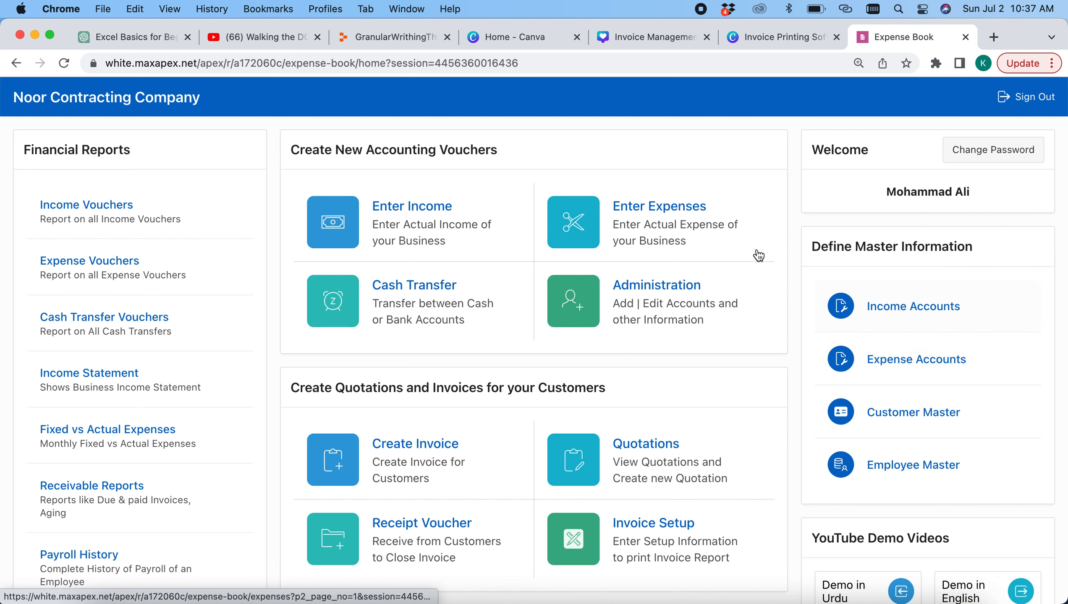
Fill in a new general expense entry for Medical Expenses of 5000, assigned to Karachi Project and paid from Meezan Bank
{"action": "left_click", "coordinate": [679, 229]}
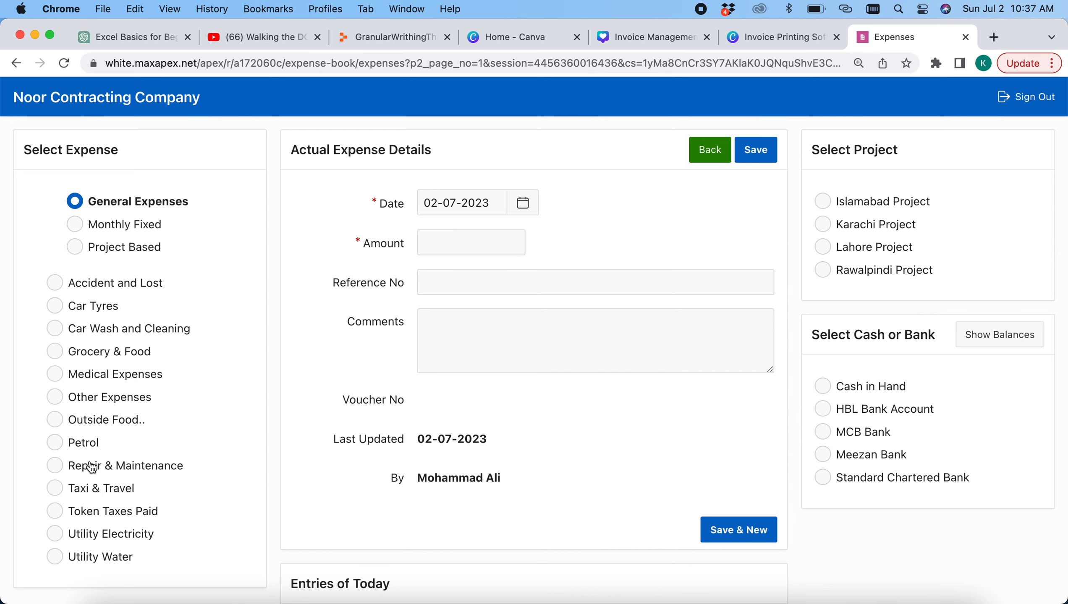
{"action": "left_click", "coordinate": [109, 376]}
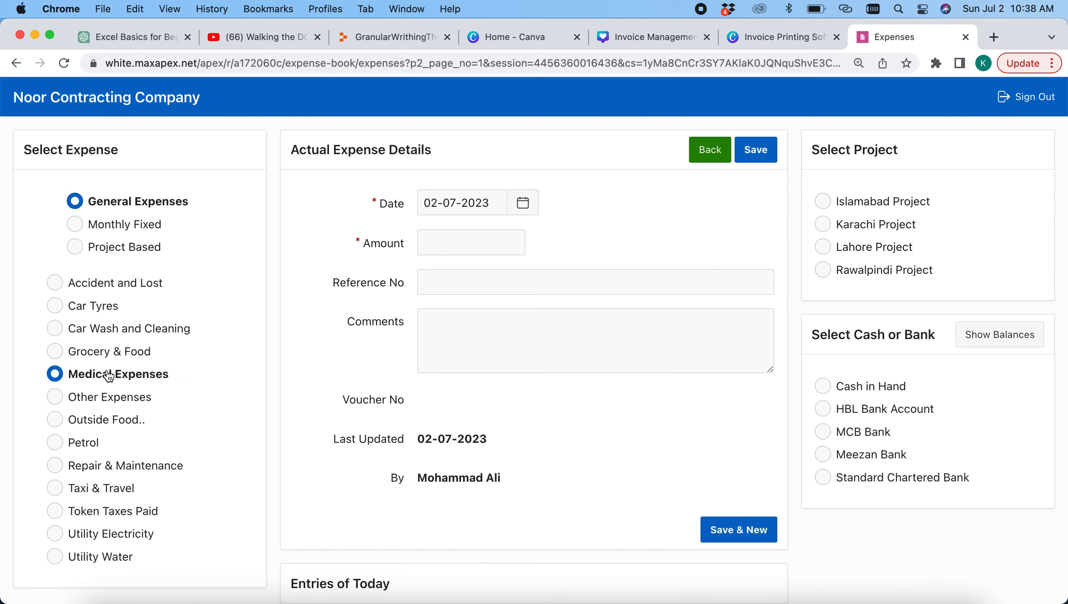
{"action": "left_click", "coordinate": [491, 232]}
{"action": "type", "text": "5000"}
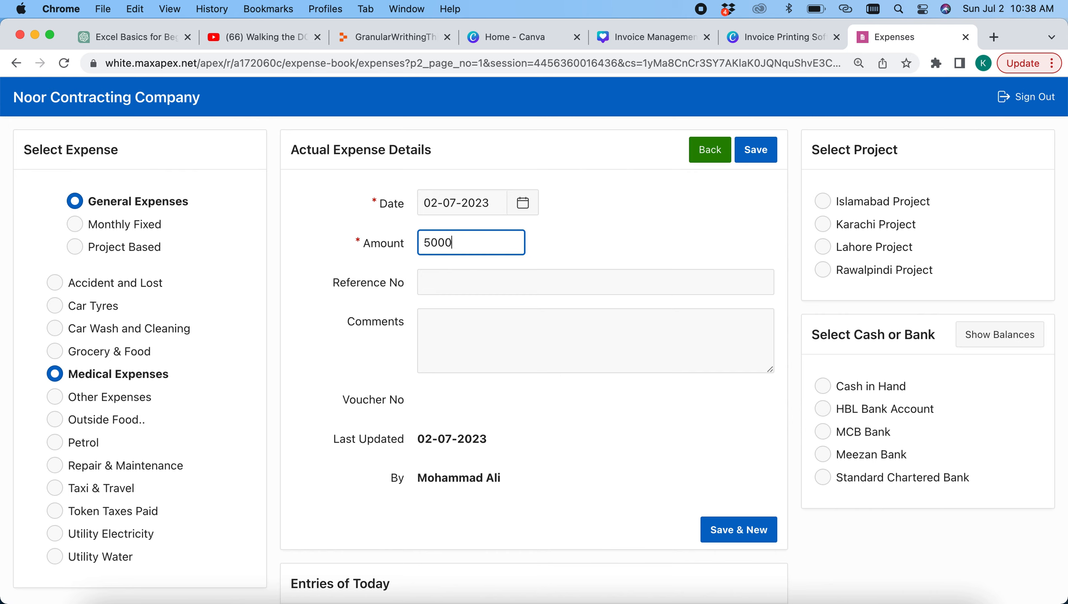
{"action": "left_click", "coordinate": [865, 227]}
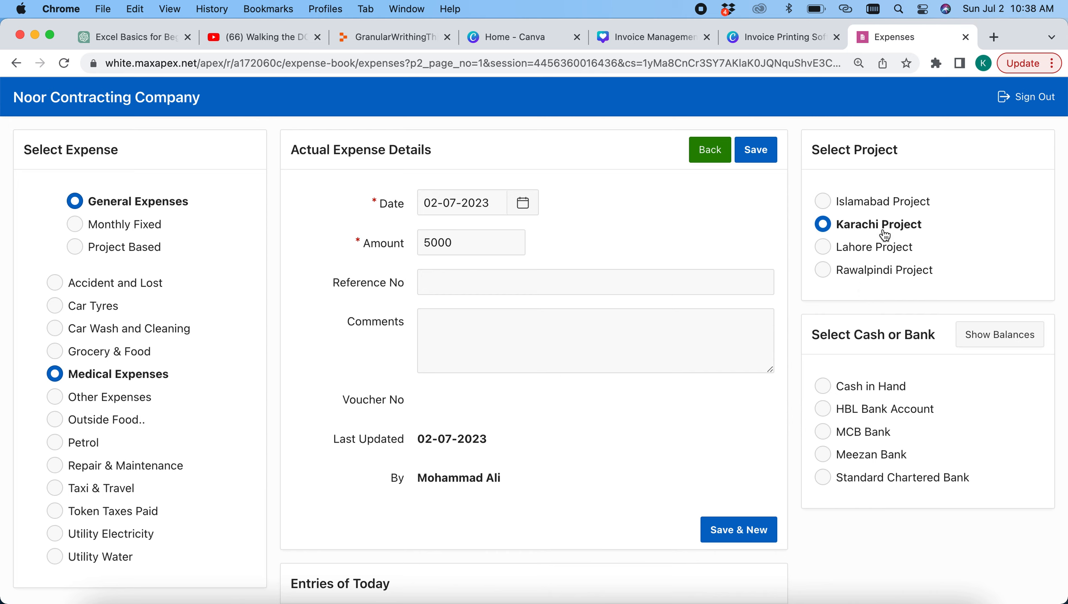
{"action": "left_click", "coordinate": [840, 456]}
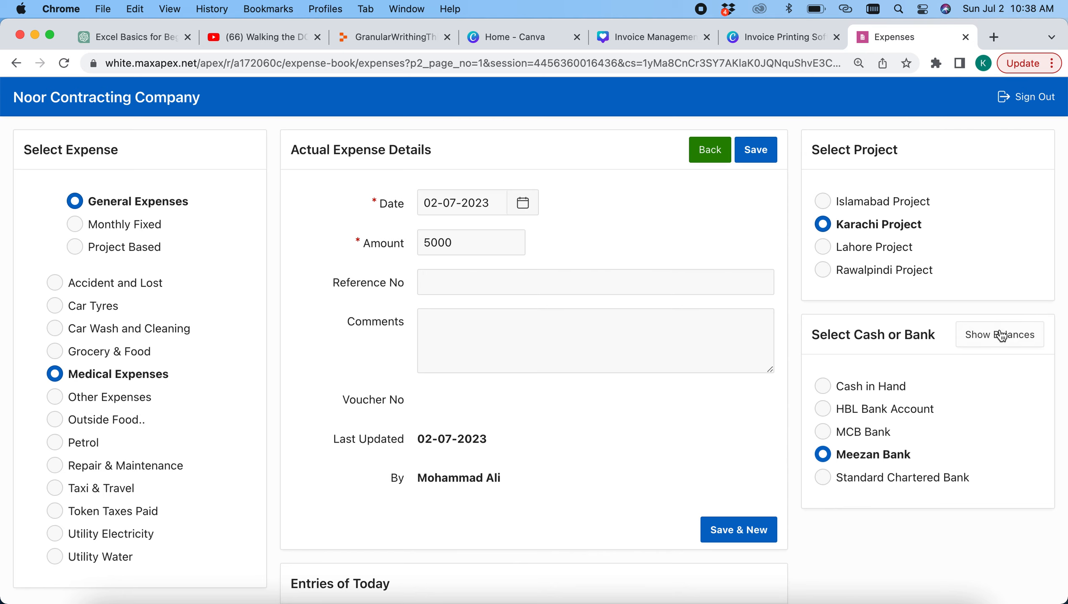
View the current balances of the cash and bank accounts from the expense entry form
{"action": "left_click", "coordinate": [1012, 345]}
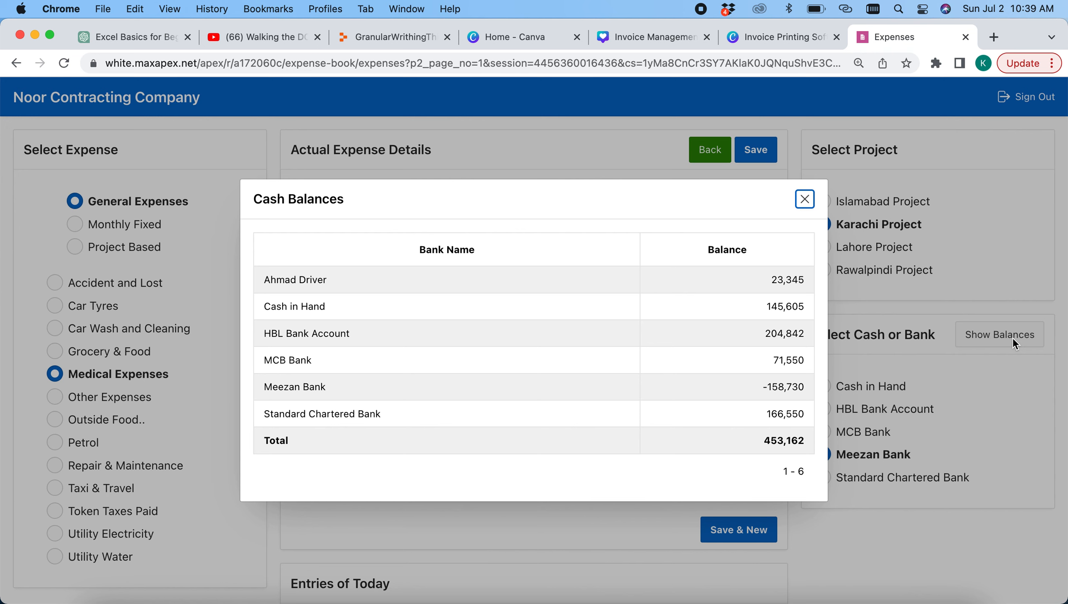
{"action": "left_click", "coordinate": [804, 199]}
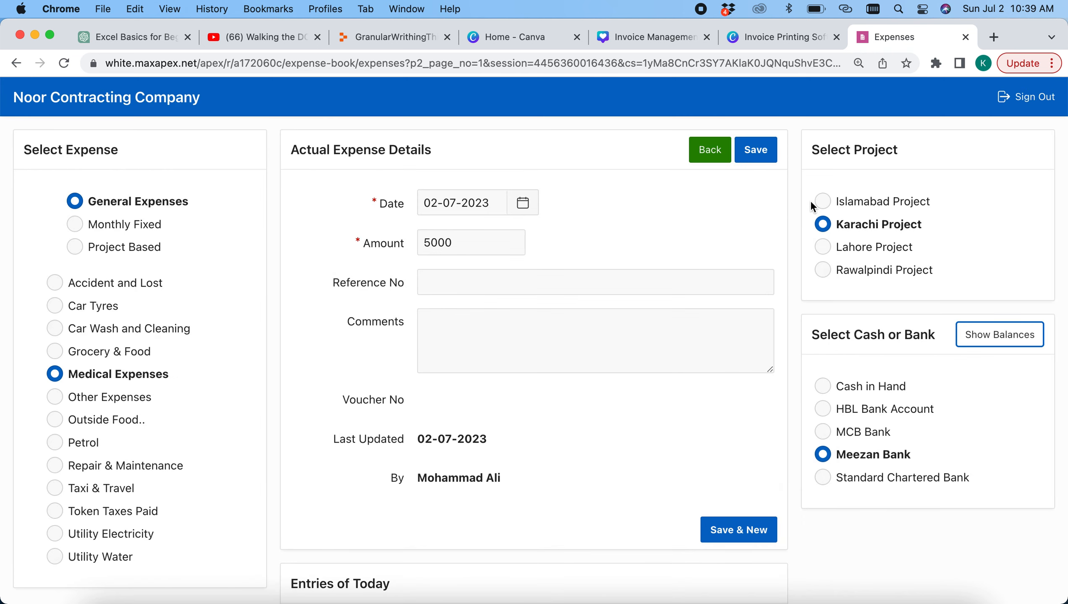
Add the comment "jhjhg" to the expense entry and save the voucher
{"action": "left_click", "coordinate": [473, 347]}
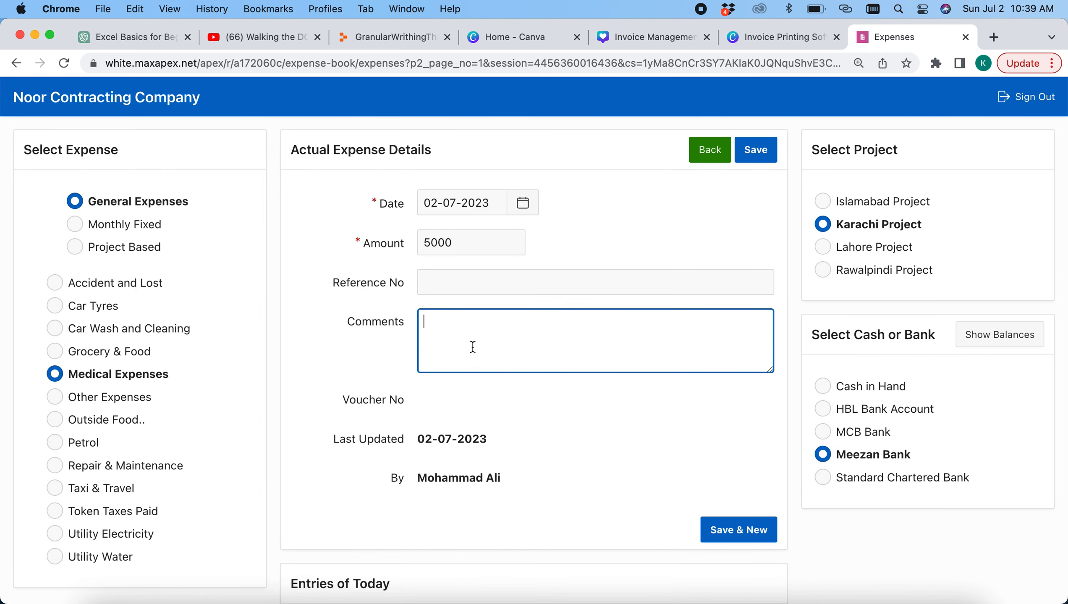
{"action": "type", "text": "jhjhg"}
{"action": "left_click", "coordinate": [762, 155]}
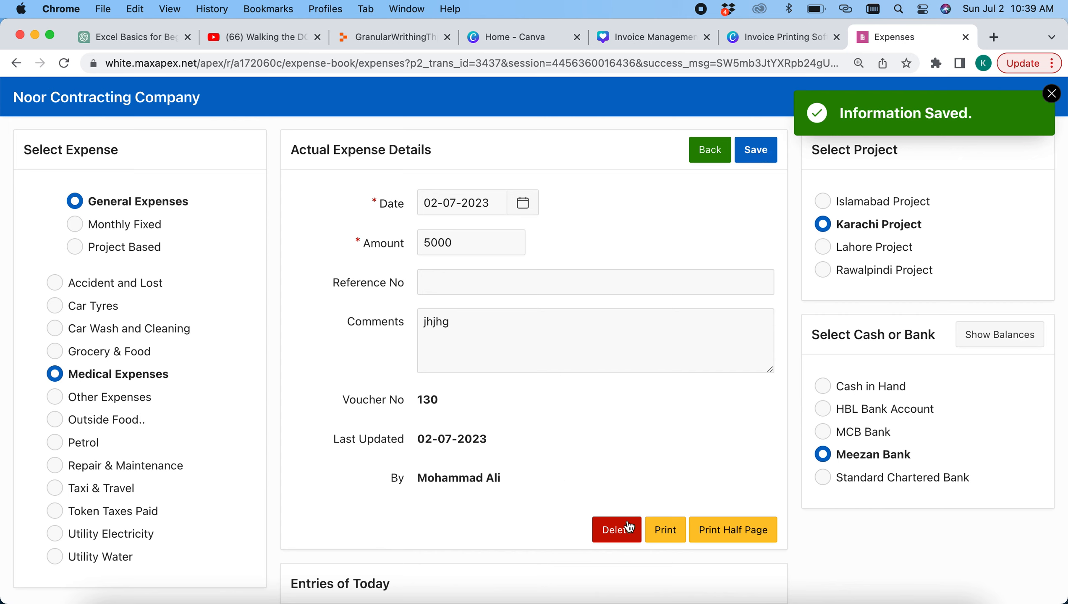
Review the full-page print report of the saved expense voucher and return to the home page
{"action": "left_click", "coordinate": [664, 535]}
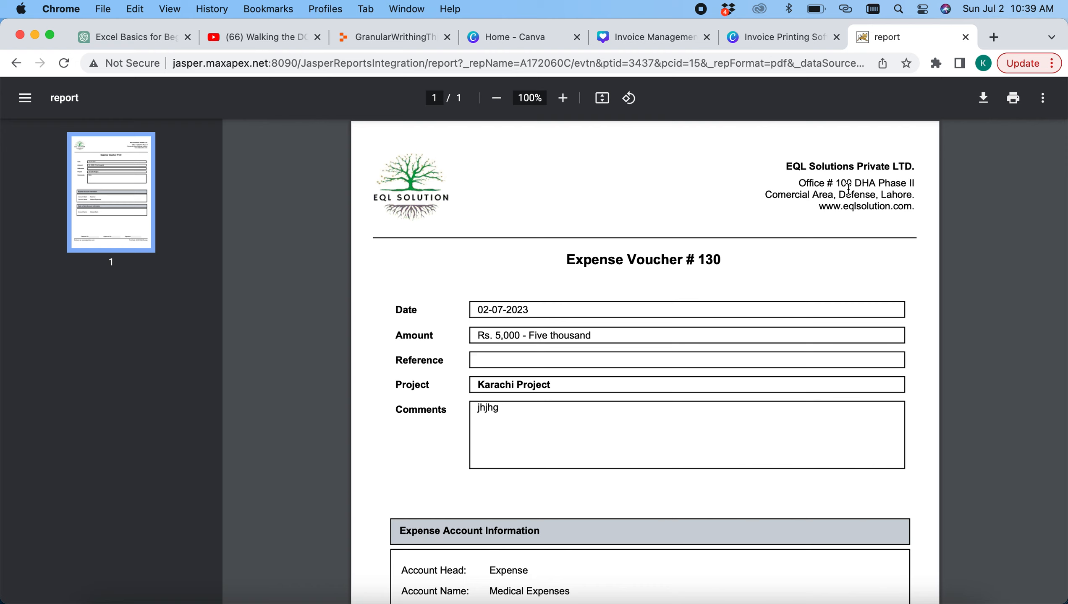
{"action": "scroll", "coordinate": [663, 437], "scroll_direction": "down", "scroll_amount": 5}
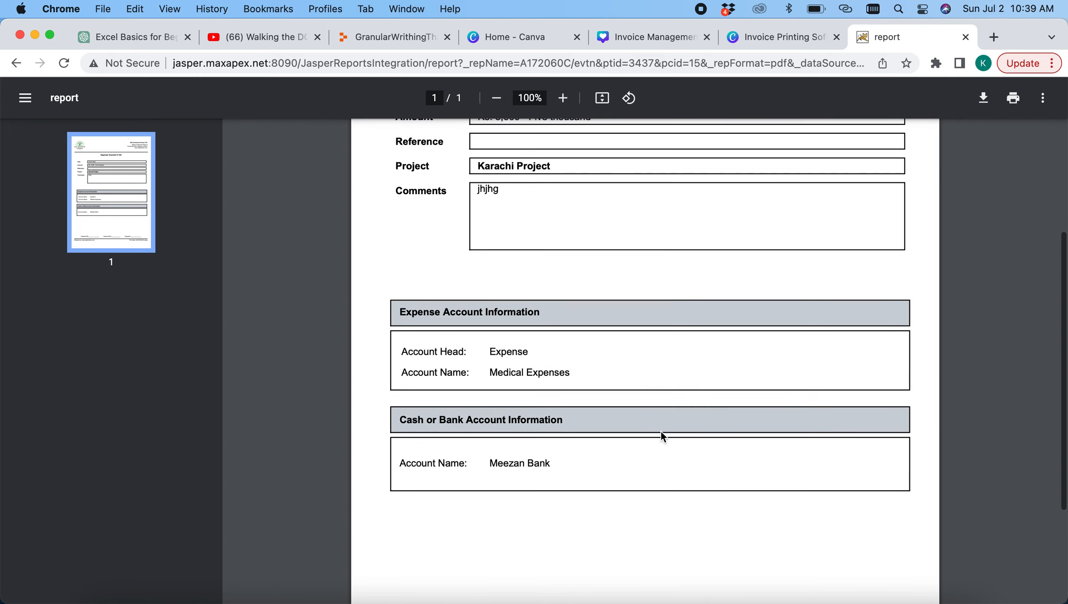
{"action": "scroll", "coordinate": [662, 437], "scroll_direction": "up", "scroll_amount": 5}
{"action": "left_click", "coordinate": [16, 63]}
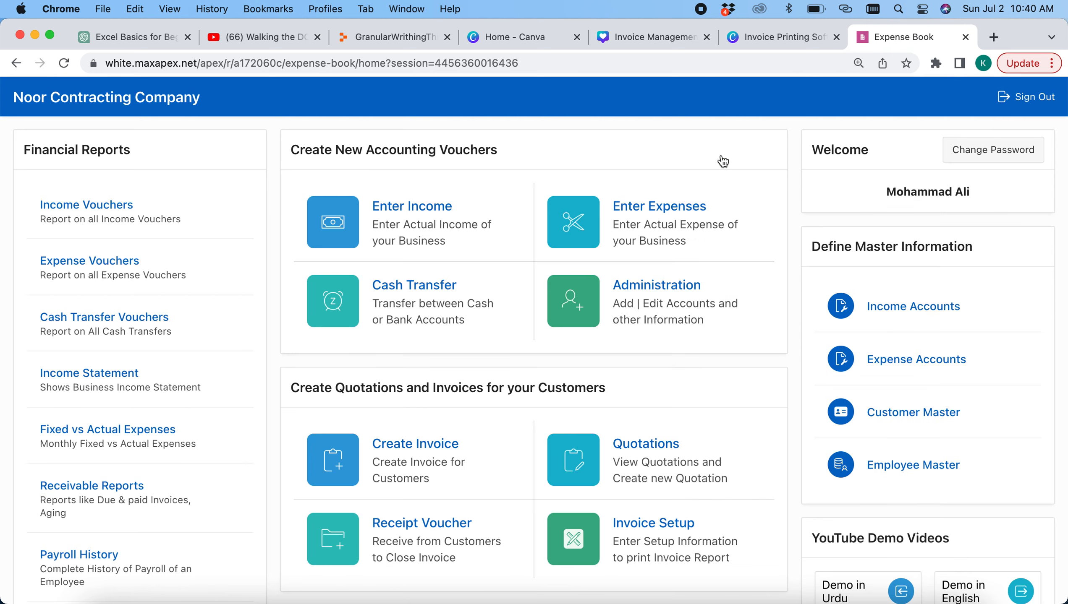
Start a cash transfer voucher from MCB Bank to Meezan Bank with an amount of 7000
{"action": "left_click", "coordinate": [390, 307]}
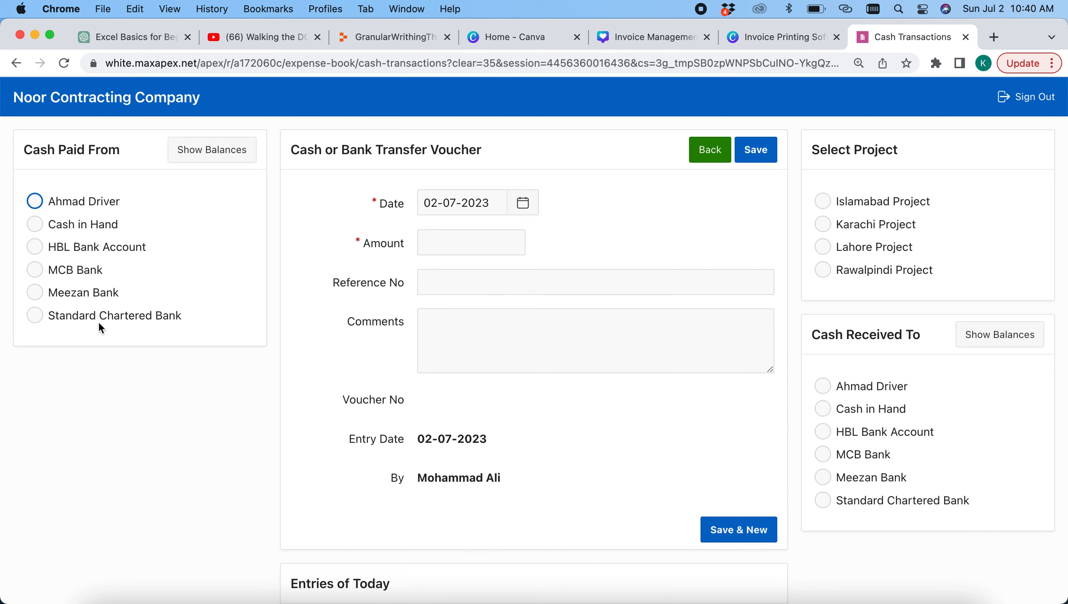
{"action": "left_click", "coordinate": [75, 273]}
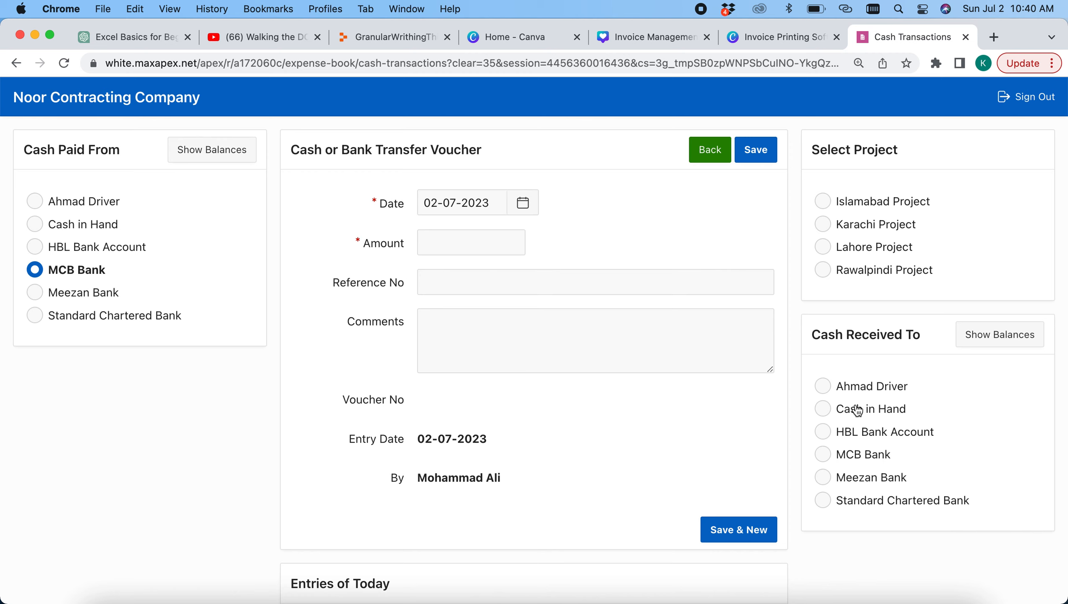
{"action": "left_click", "coordinate": [851, 484]}
{"action": "left_click", "coordinate": [492, 239]}
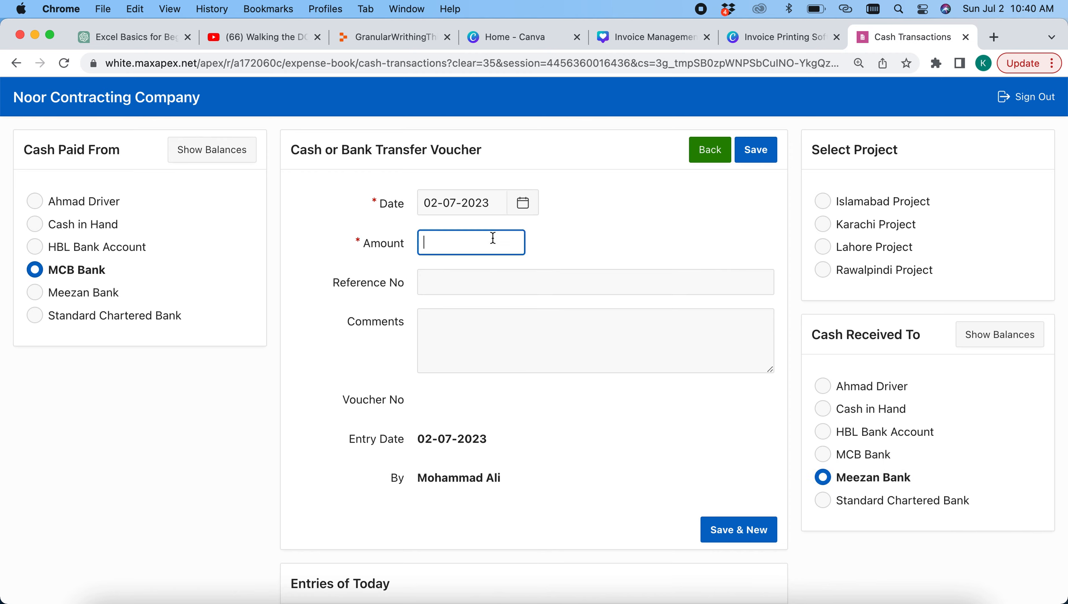
{"action": "type", "text": "7000"}
Complete the transfer voucher with the comment "jhgjhg" and Rawalpindi Project, and save it before going back to the home page
{"action": "left_click", "coordinate": [460, 332]}
{"action": "type", "text": "jhgjhg"}
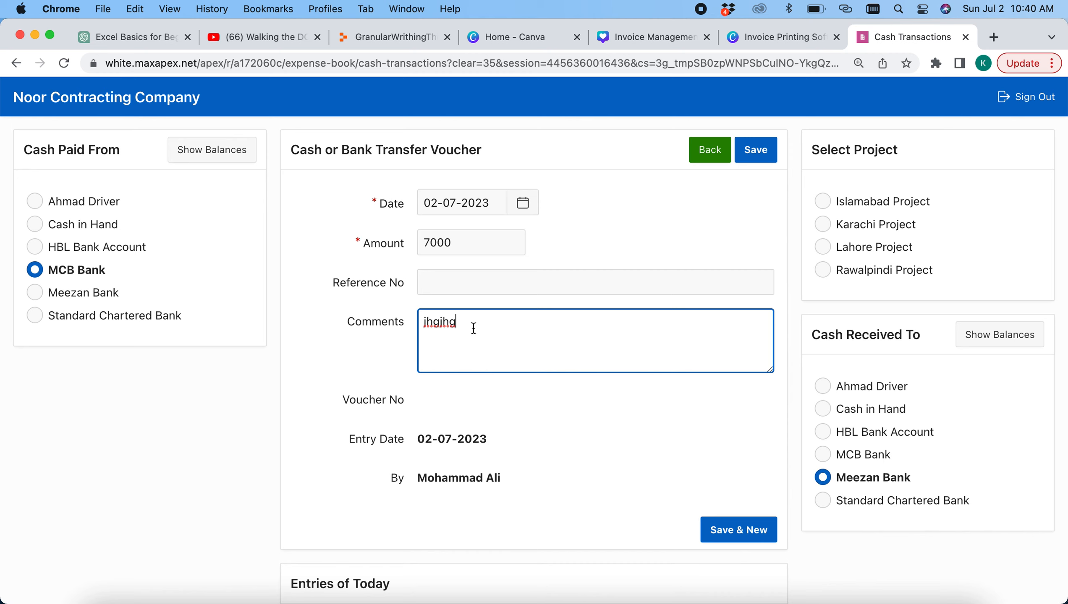
{"action": "left_click", "coordinate": [849, 274]}
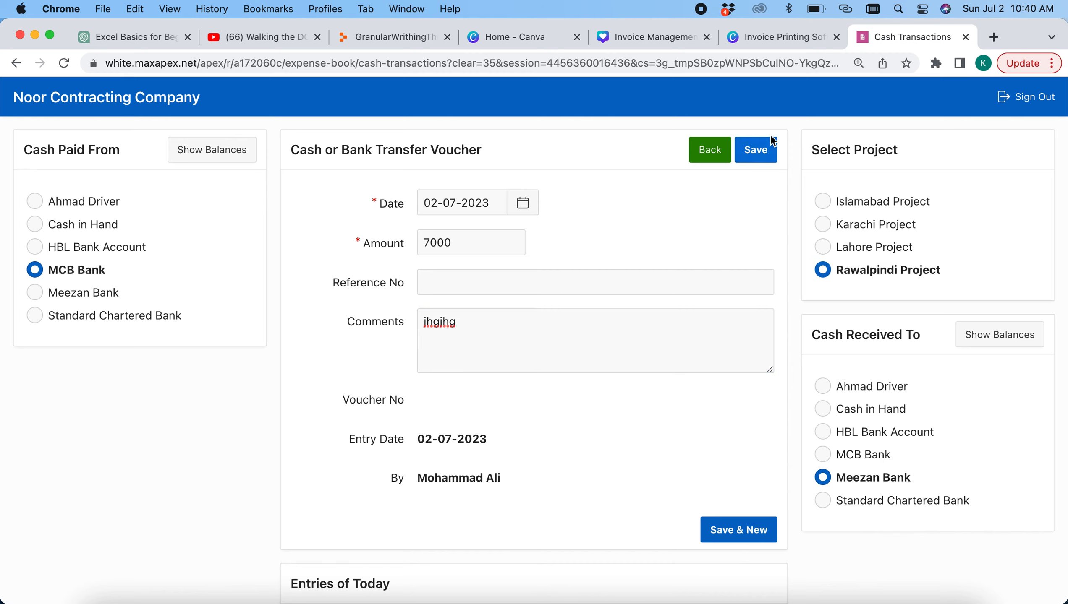
{"action": "left_click", "coordinate": [754, 152]}
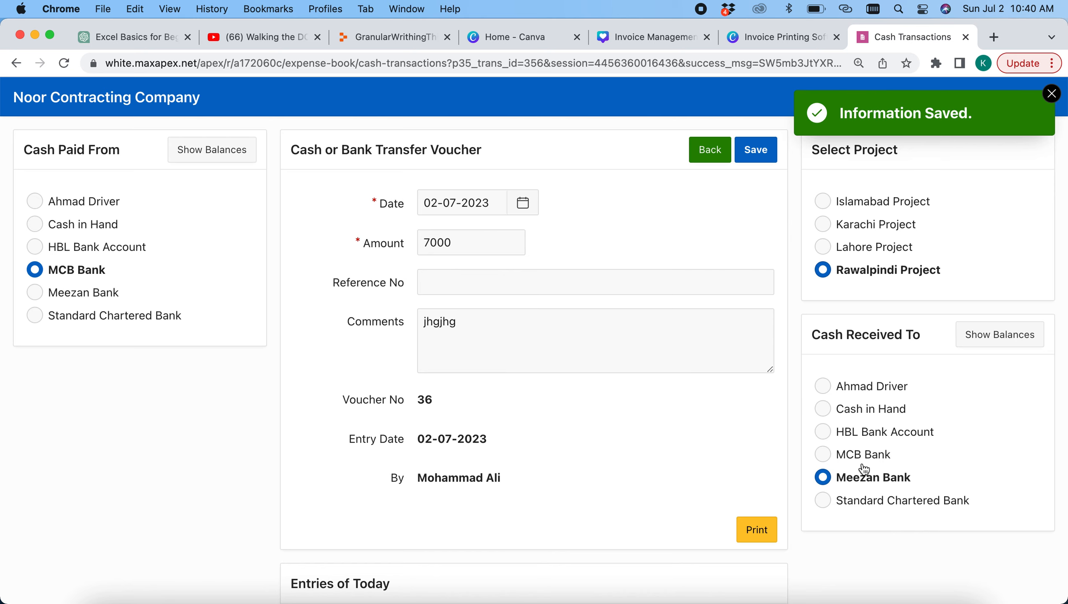
{"action": "left_click", "coordinate": [711, 152]}
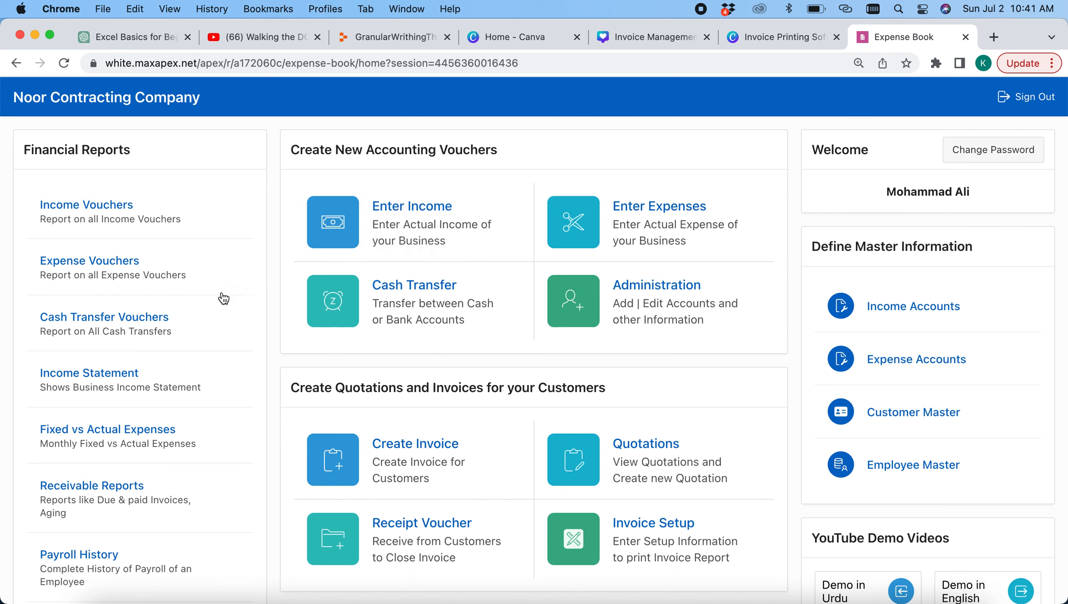
Generate the income statement for the period from 01-01-2023 to 30-06-2023 without choosing a project
{"action": "left_click", "coordinate": [160, 385]}
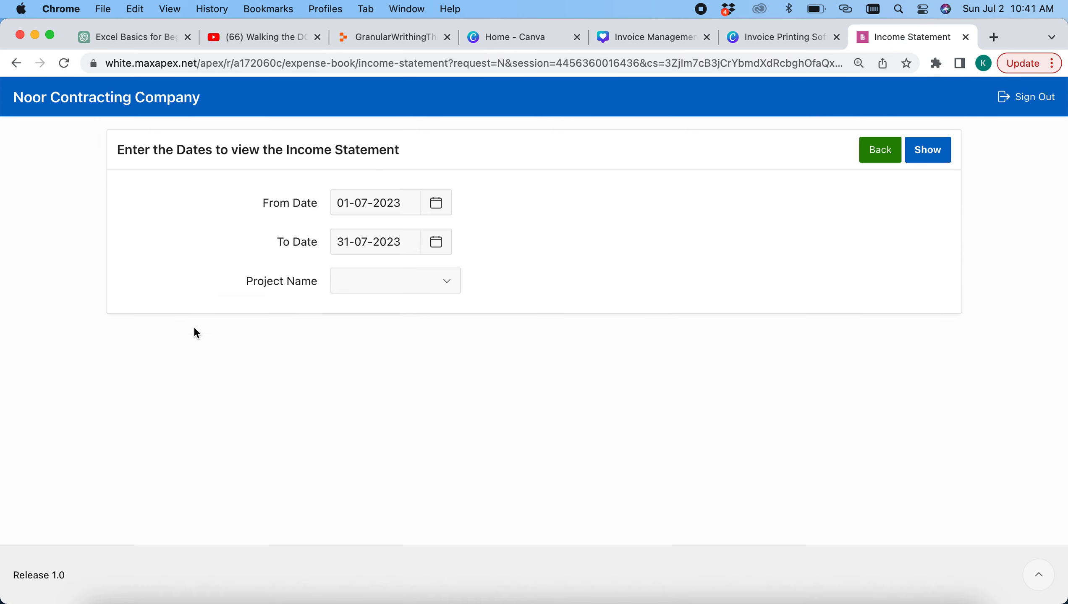
{"action": "left_click", "coordinate": [358, 204]}
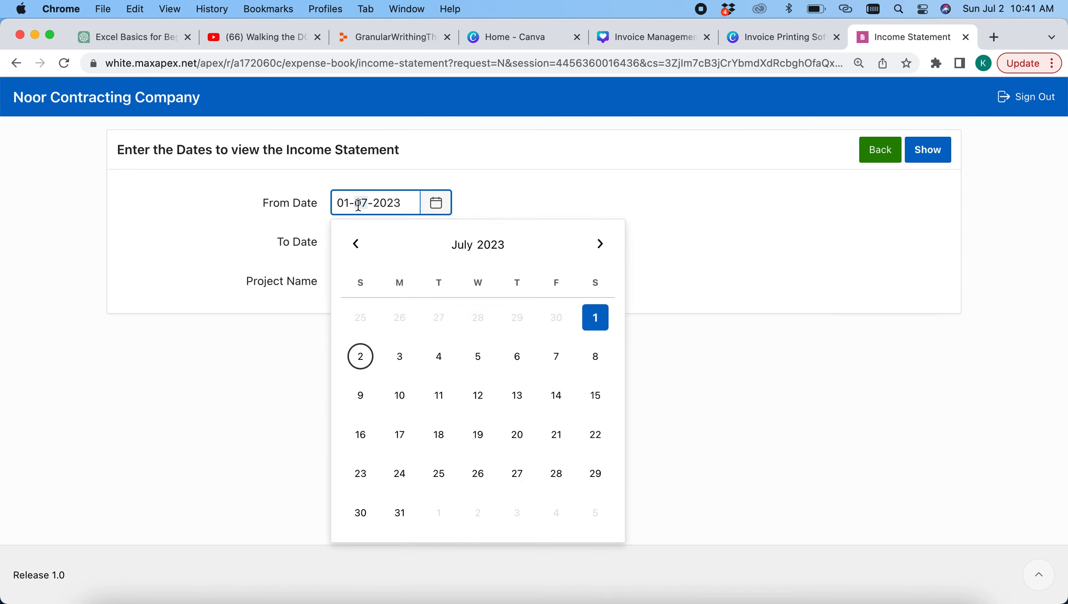
{"action": "key", "text": "BackSpace"}
{"action": "type", "text": "1"}
{"action": "left_click", "coordinate": [530, 198]}
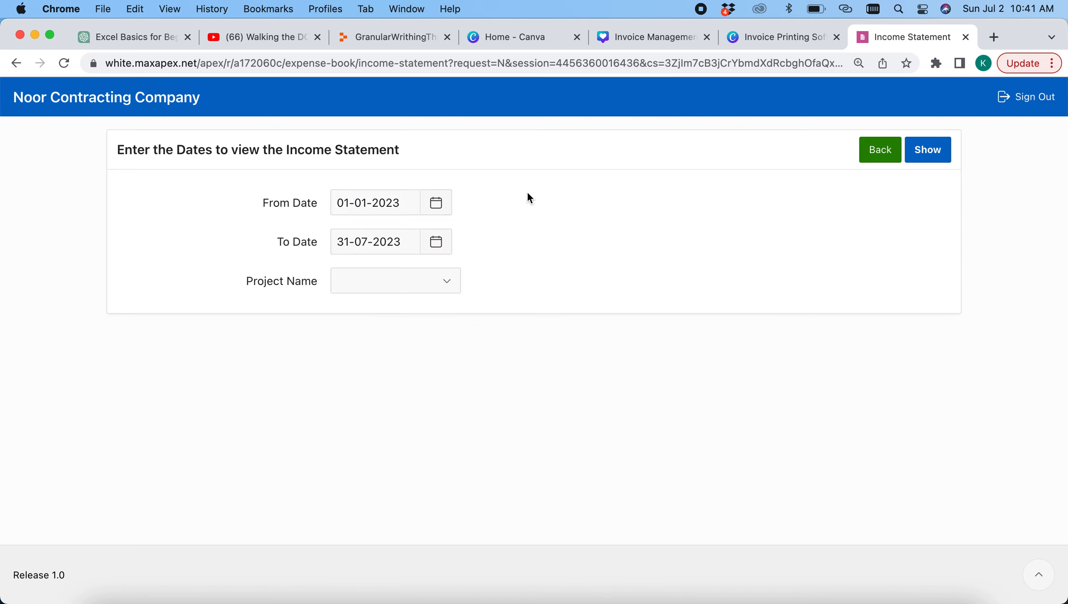
{"action": "left_click", "coordinate": [435, 242]}
{"action": "left_click", "coordinate": [356, 283]}
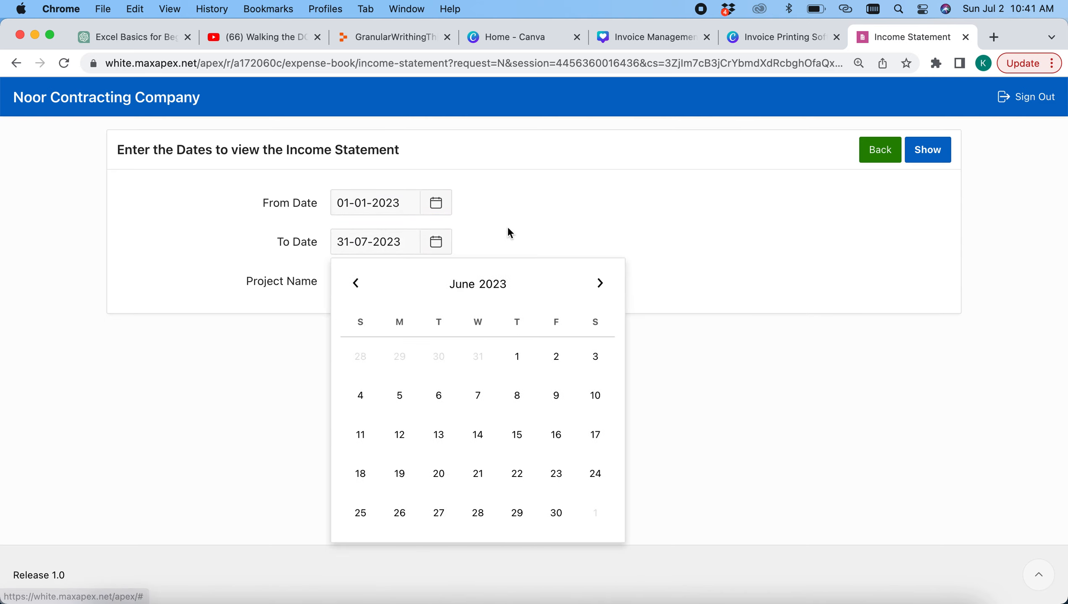
{"action": "left_click", "coordinate": [556, 512]}
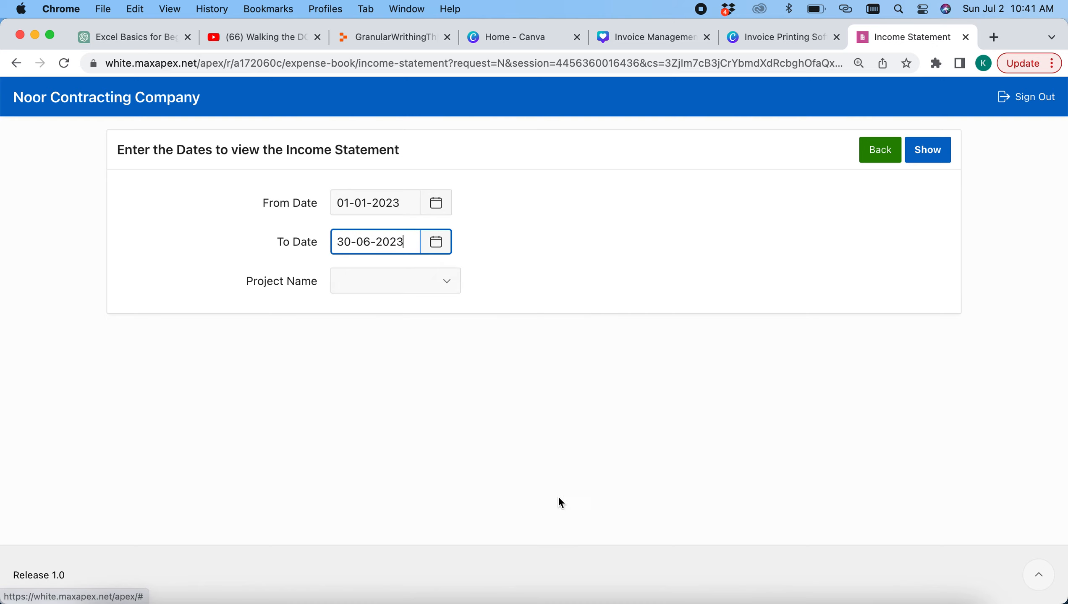
{"action": "left_click", "coordinate": [932, 157]}
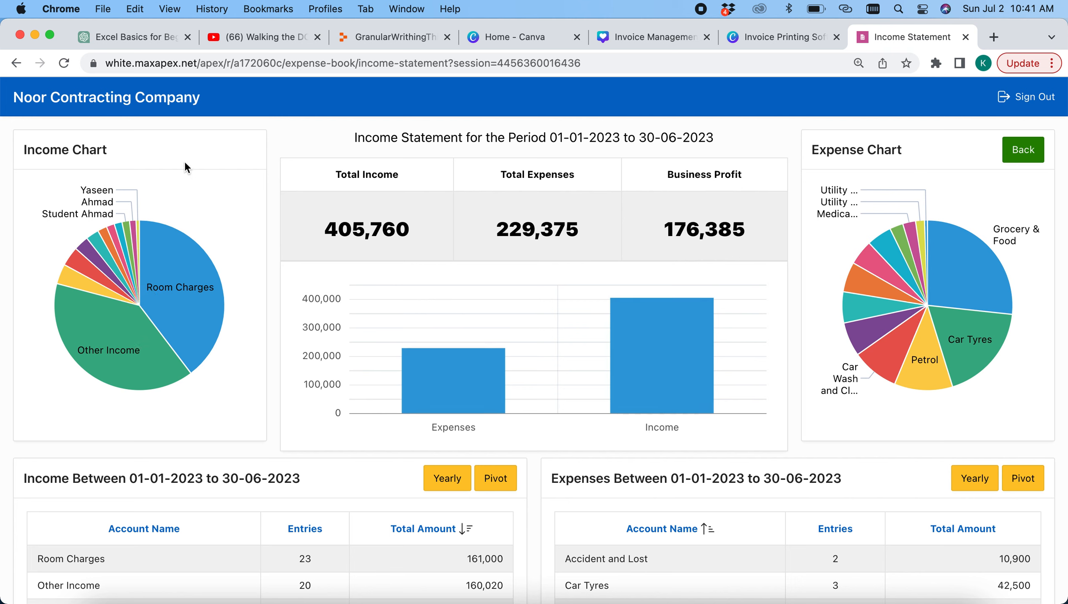
Examine the income statement's charts, business profit and account tables, and open the yearly statement of expenses
{"action": "mouse_move", "coordinate": [214, 313]}
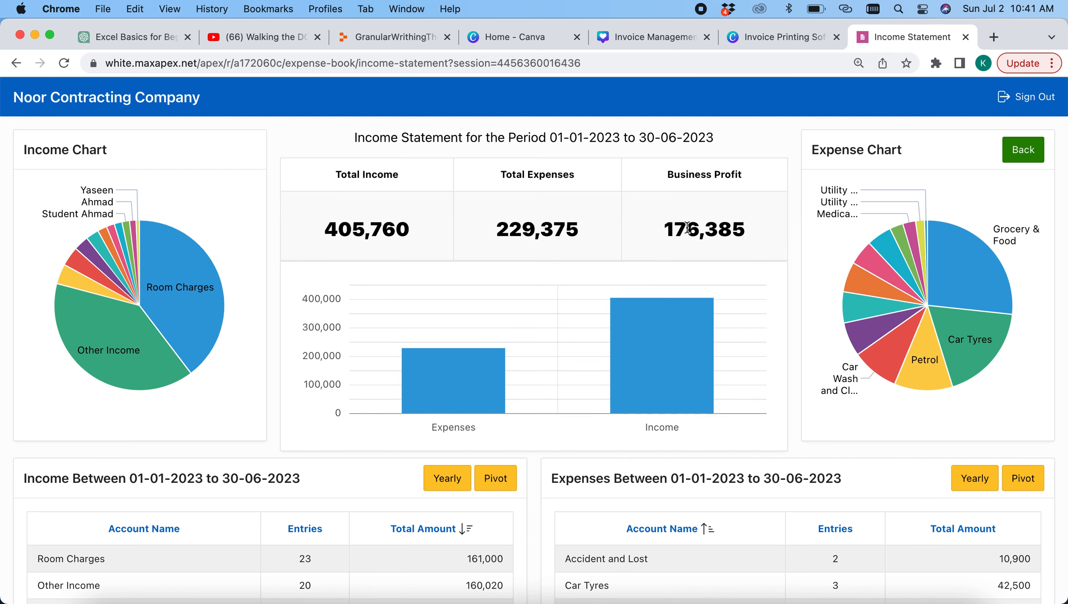
{"action": "double_click", "coordinate": [722, 231]}
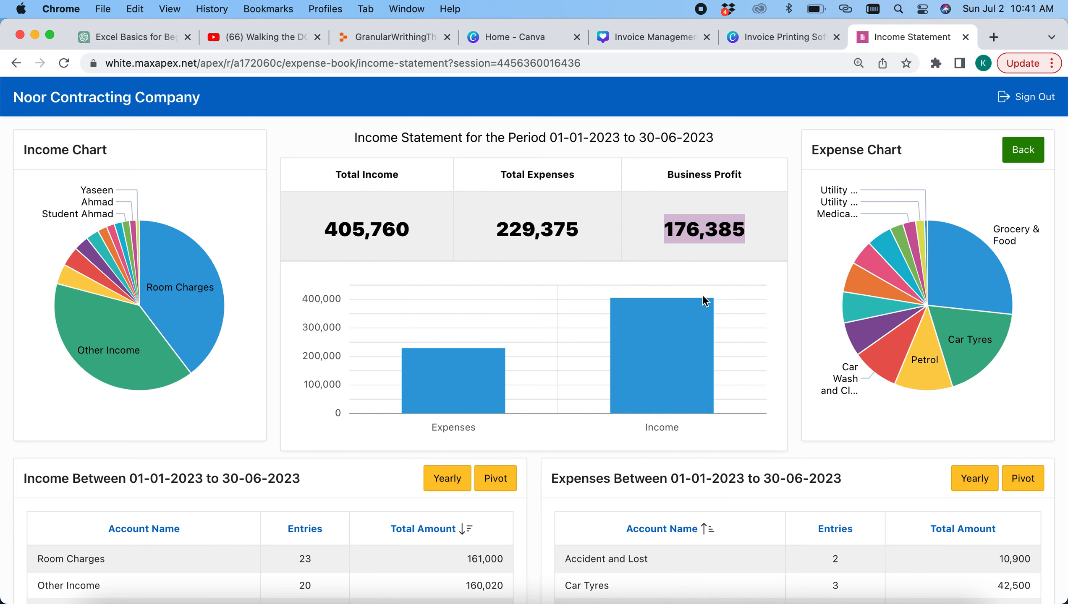
{"action": "scroll", "coordinate": [703, 297], "scroll_direction": "down", "scroll_amount": 7}
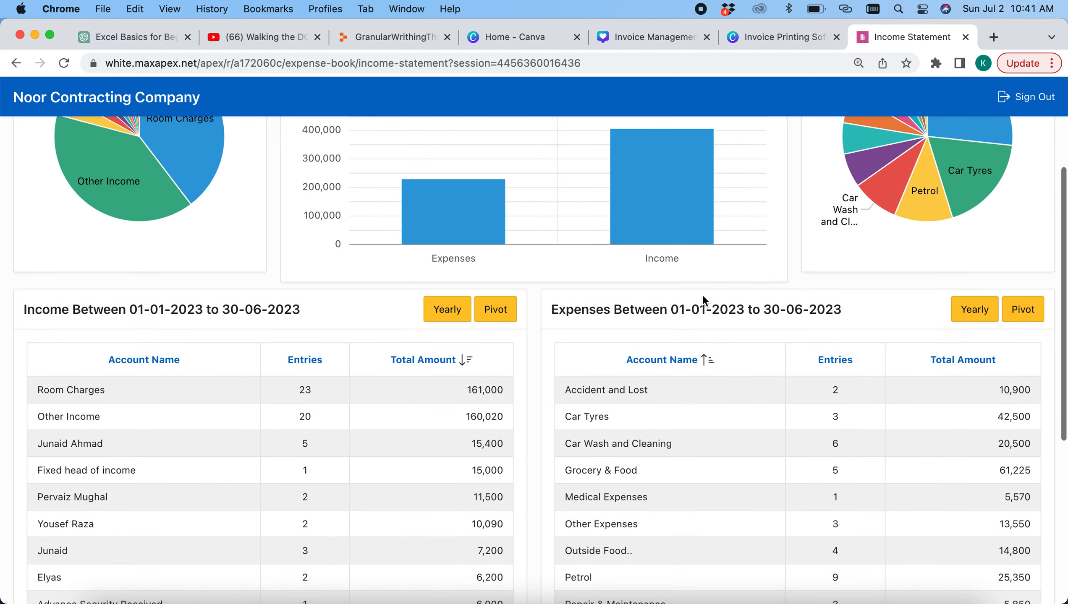
{"action": "scroll", "coordinate": [704, 297], "scroll_direction": "down", "scroll_amount": 2}
{"action": "scroll", "coordinate": [704, 297], "scroll_direction": "up", "scroll_amount": 1}
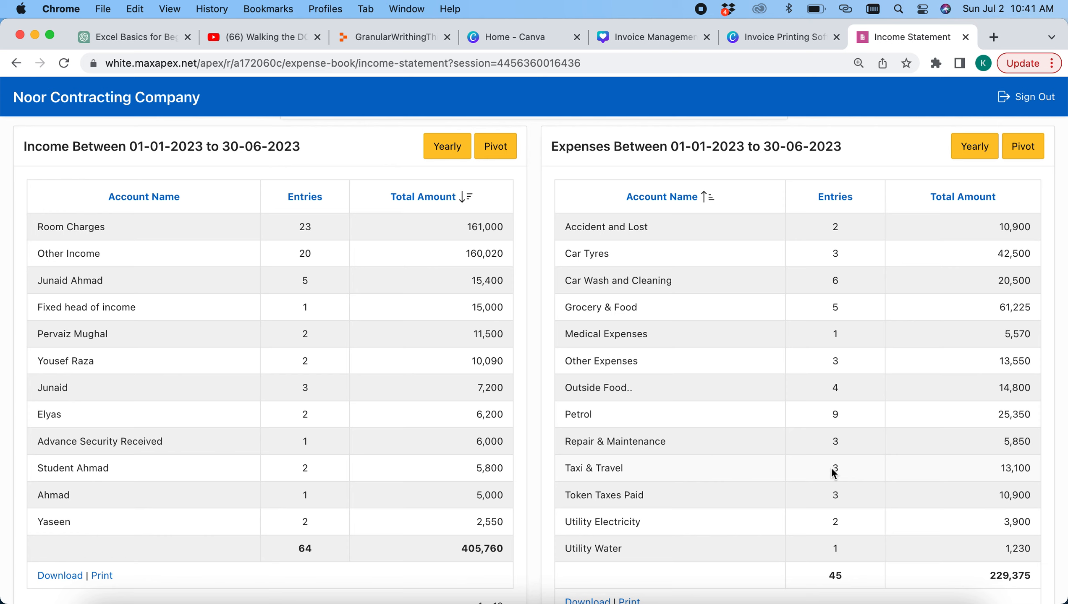
{"action": "left_click", "coordinate": [986, 156]}
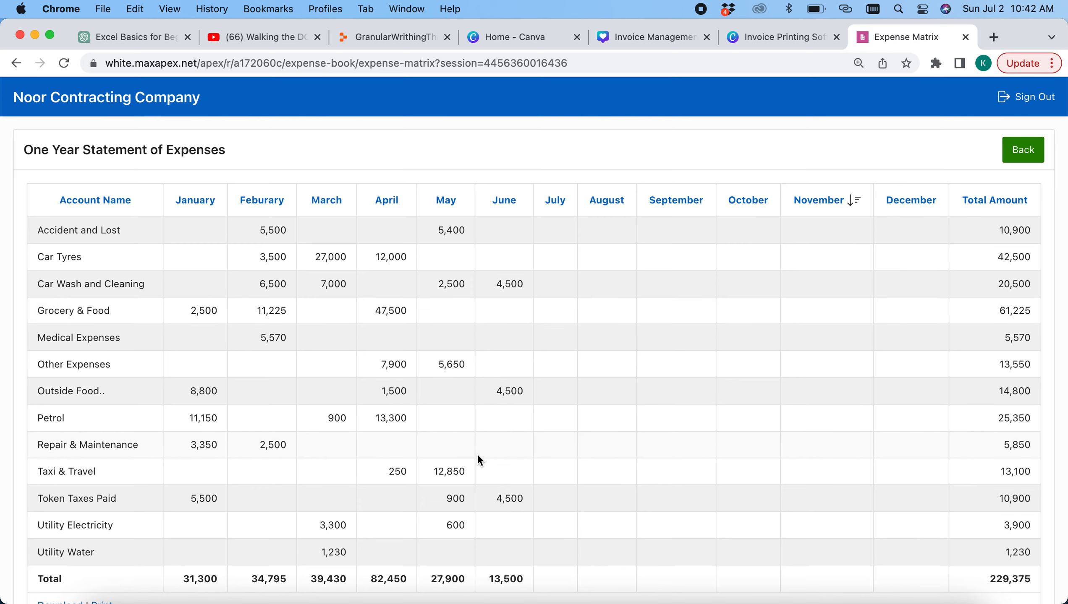
Go back to the income statement, look through its income and expense account tables, and return to the home page
{"action": "left_click", "coordinate": [1023, 151]}
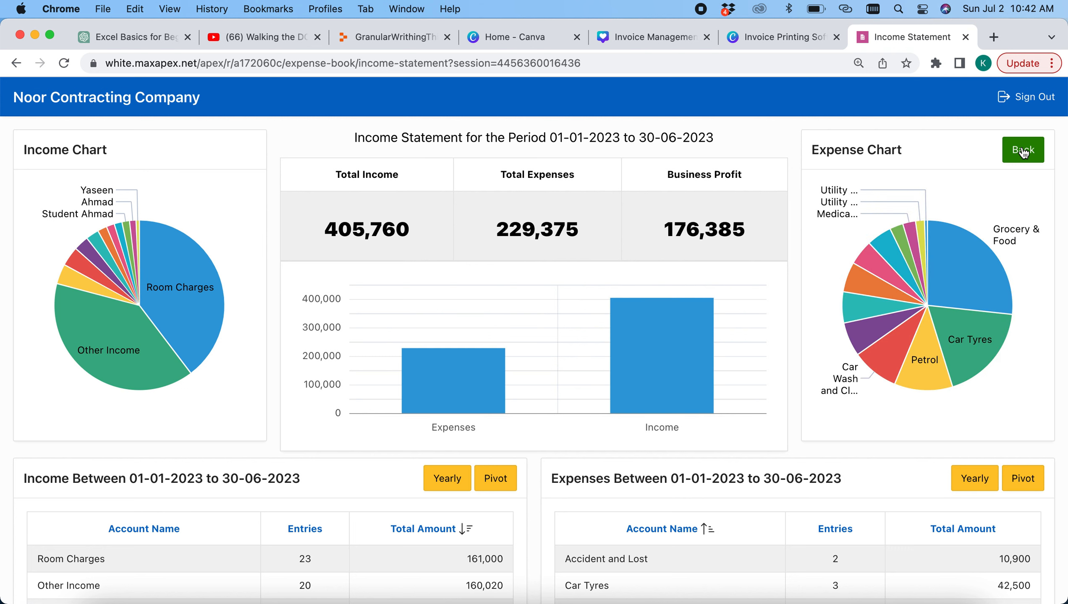
{"action": "scroll", "coordinate": [543, 466], "scroll_direction": "down", "scroll_amount": 5}
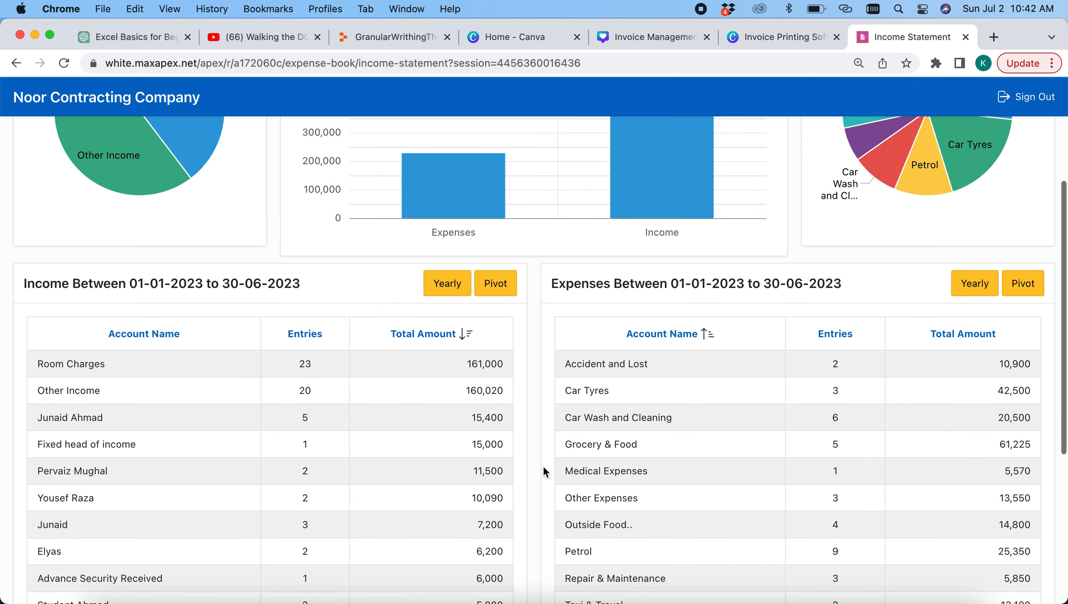
{"action": "scroll", "coordinate": [286, 530], "scroll_direction": "down", "scroll_amount": 4}
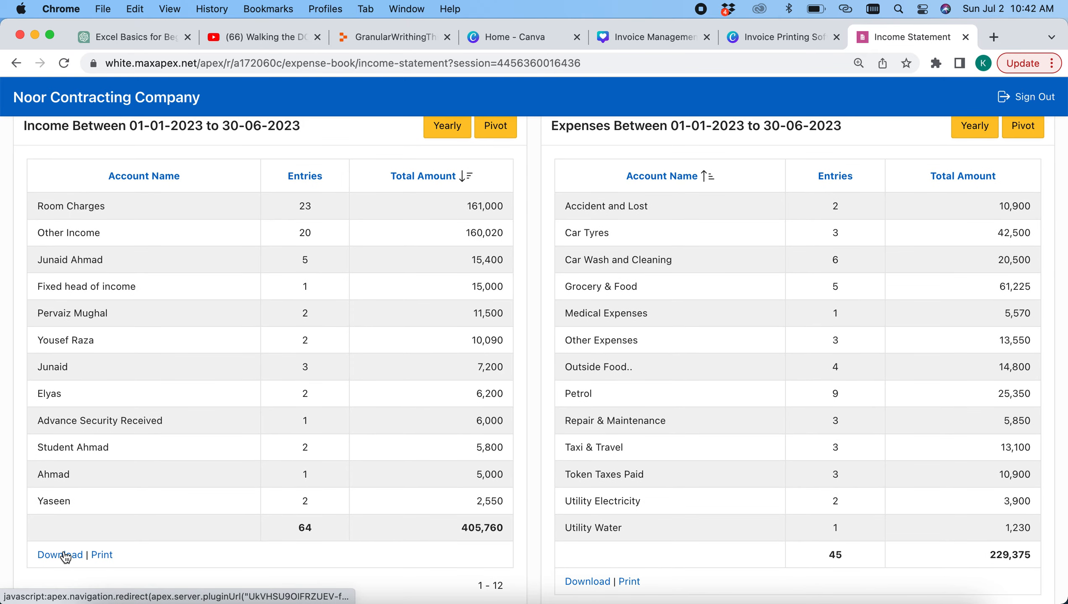
{"action": "scroll", "coordinate": [824, 230], "scroll_direction": "up", "scroll_amount": 8}
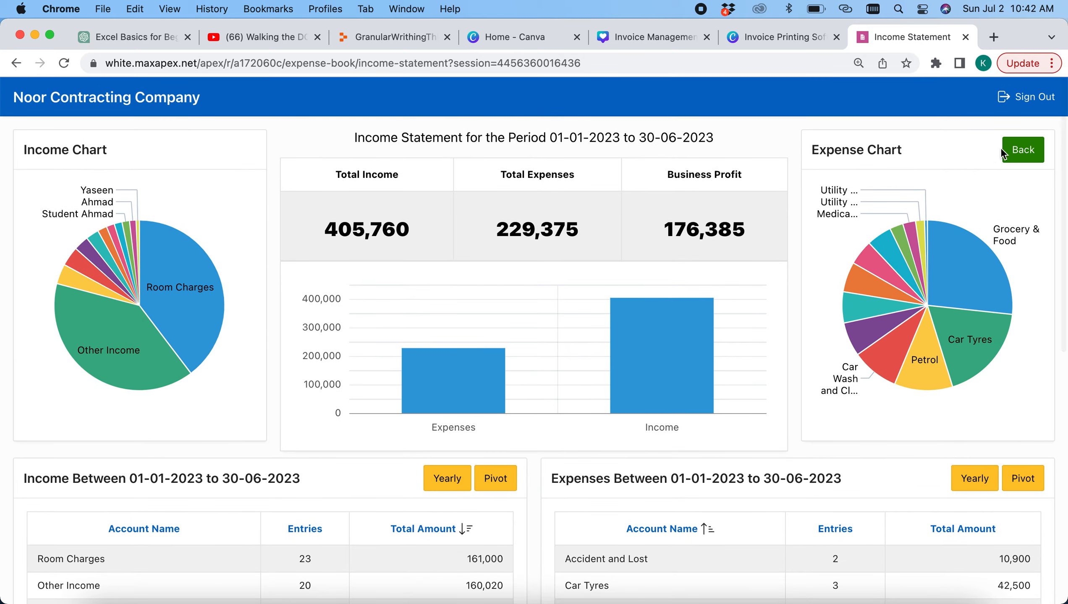
{"action": "left_click", "coordinate": [1022, 150]}
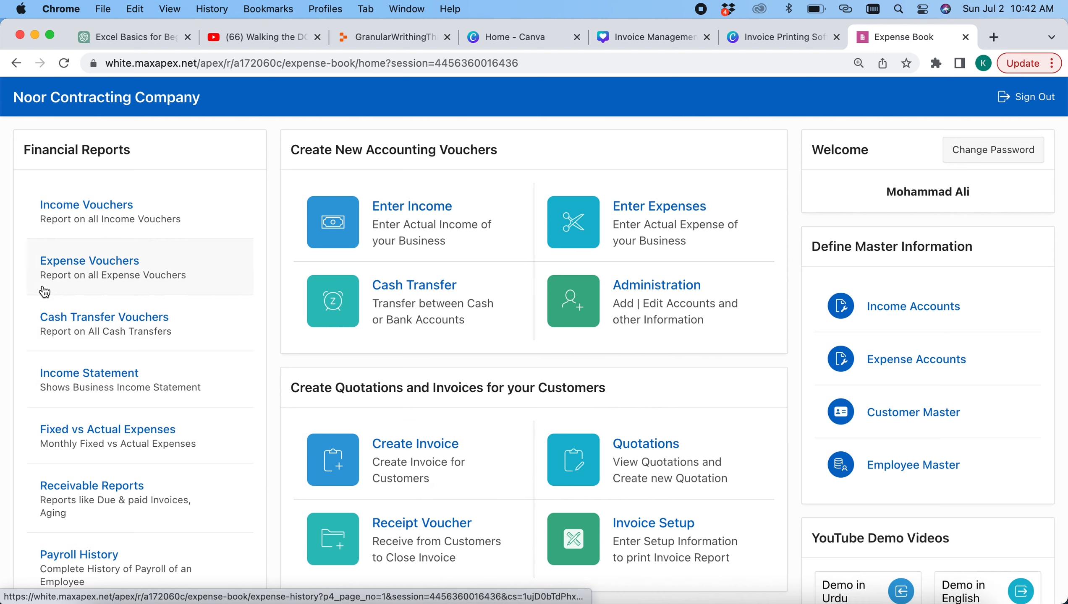
Open the report on all expense vouchers and narrow it to Lahore Project with Cash in Hand as the bank
{"action": "left_click", "coordinate": [175, 275]}
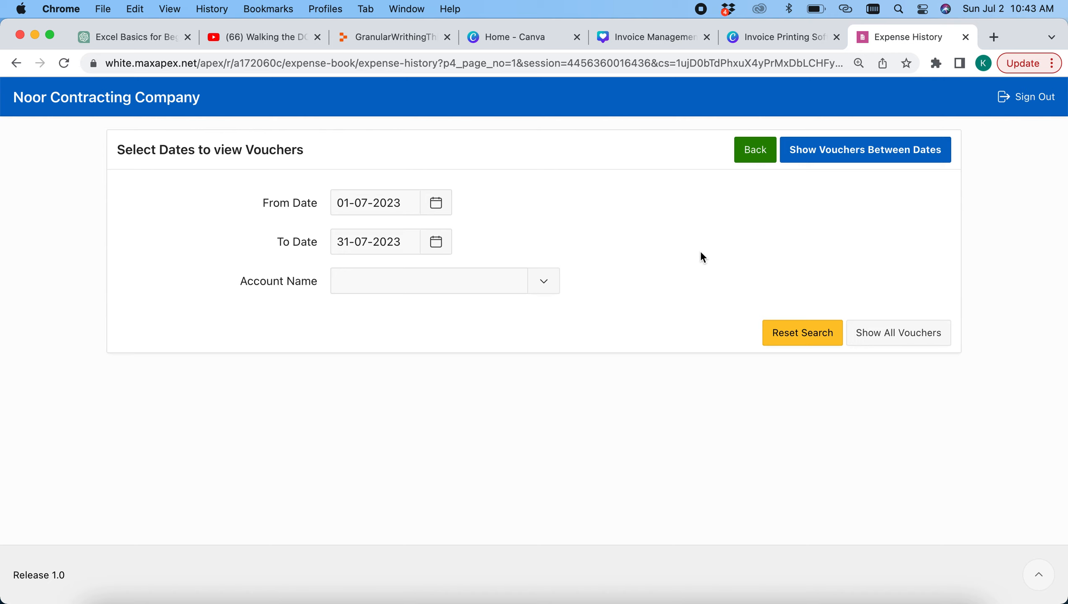
{"action": "left_click", "coordinate": [887, 340]}
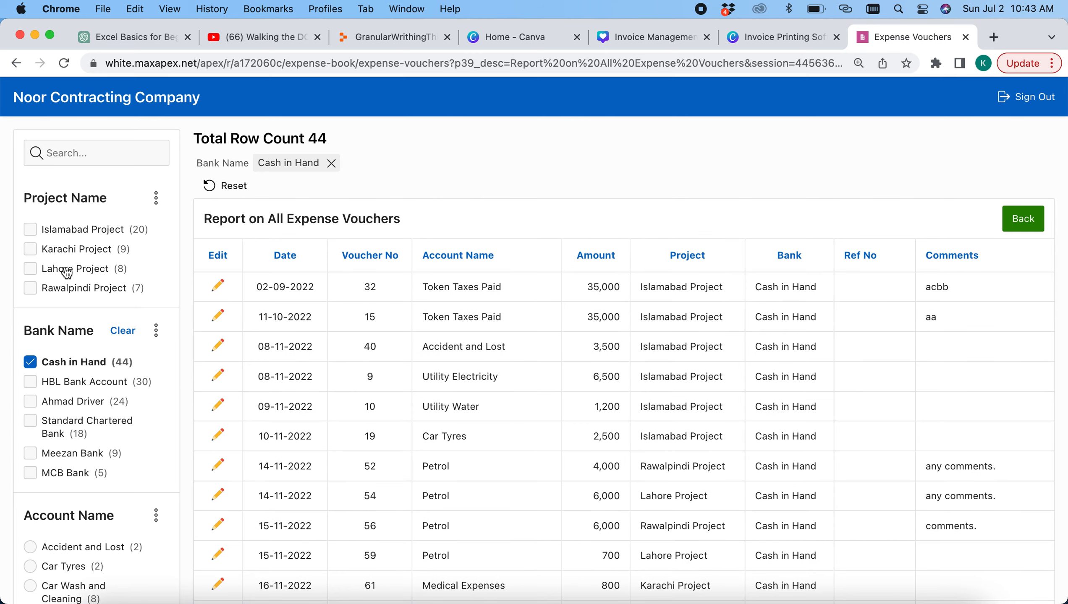
{"action": "left_click", "coordinate": [84, 271]}
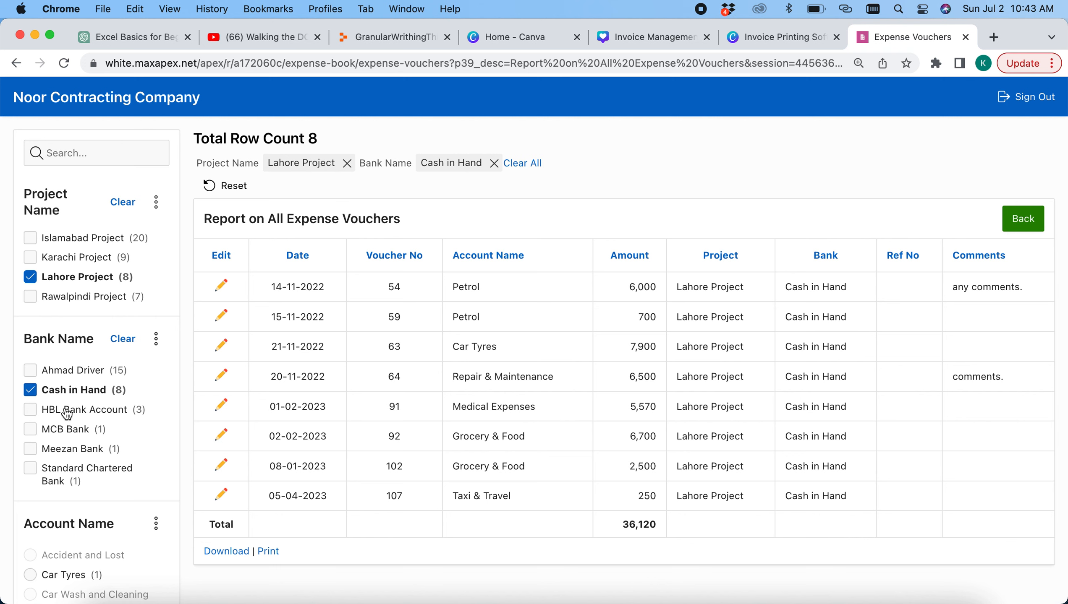
View the details of the Grocery & Food expense voucher dated 02-02-2023 and return to the voucher report unchanged
{"action": "scroll", "coordinate": [63, 412], "scroll_direction": "down", "scroll_amount": 5}
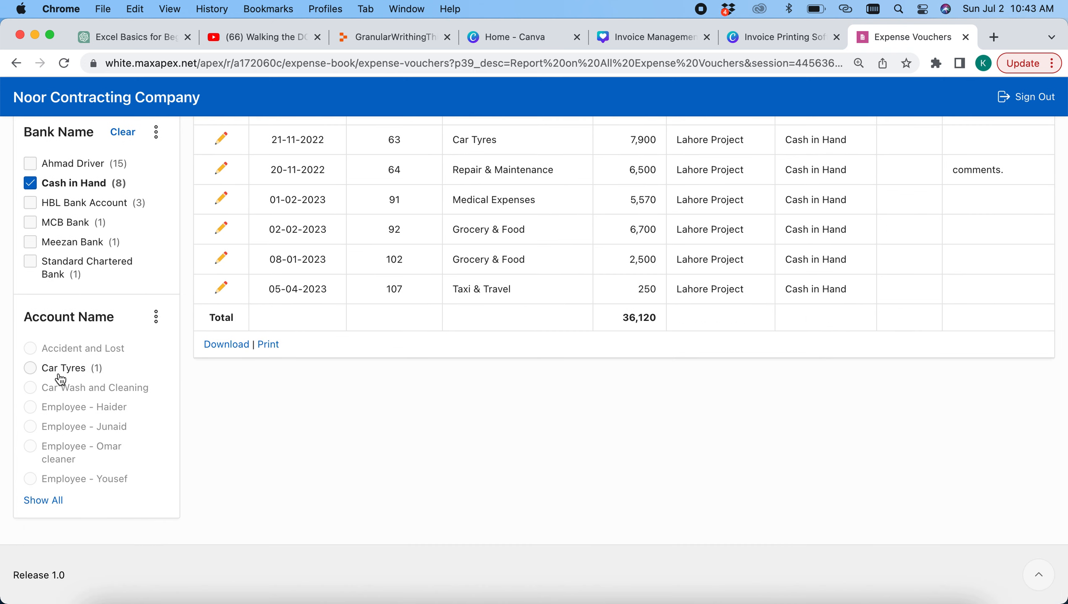
{"action": "scroll", "coordinate": [360, 455], "scroll_direction": "up", "scroll_amount": 5}
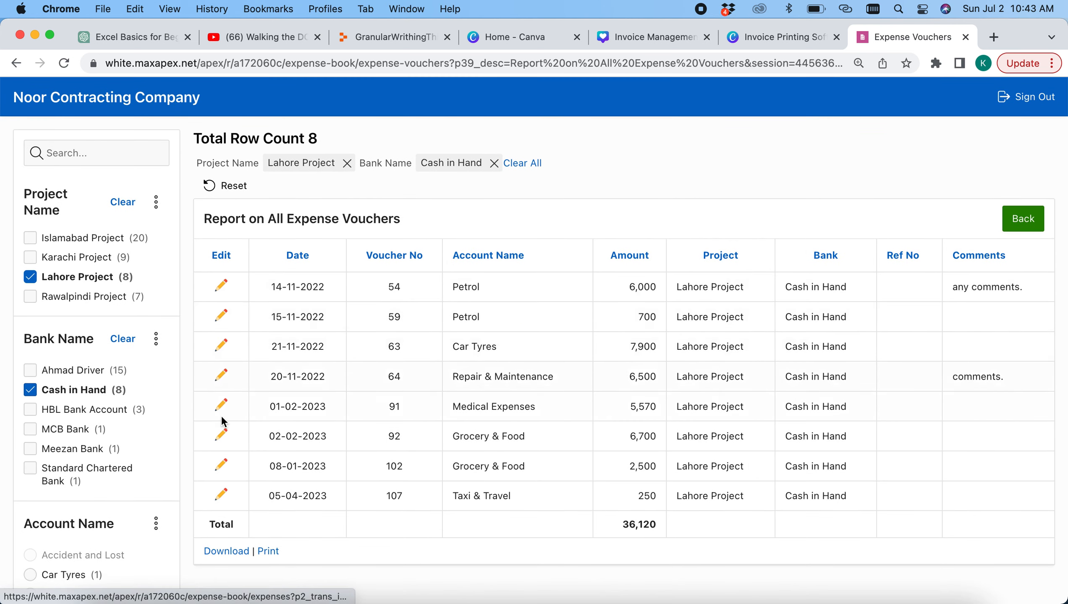
{"action": "left_click", "coordinate": [222, 436]}
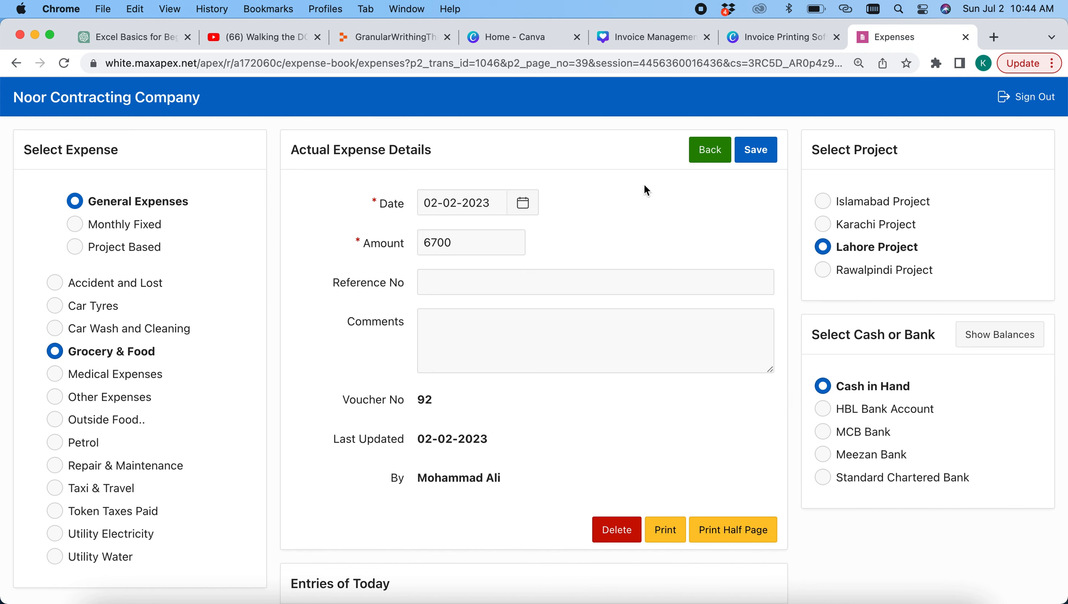
{"action": "left_click", "coordinate": [719, 155]}
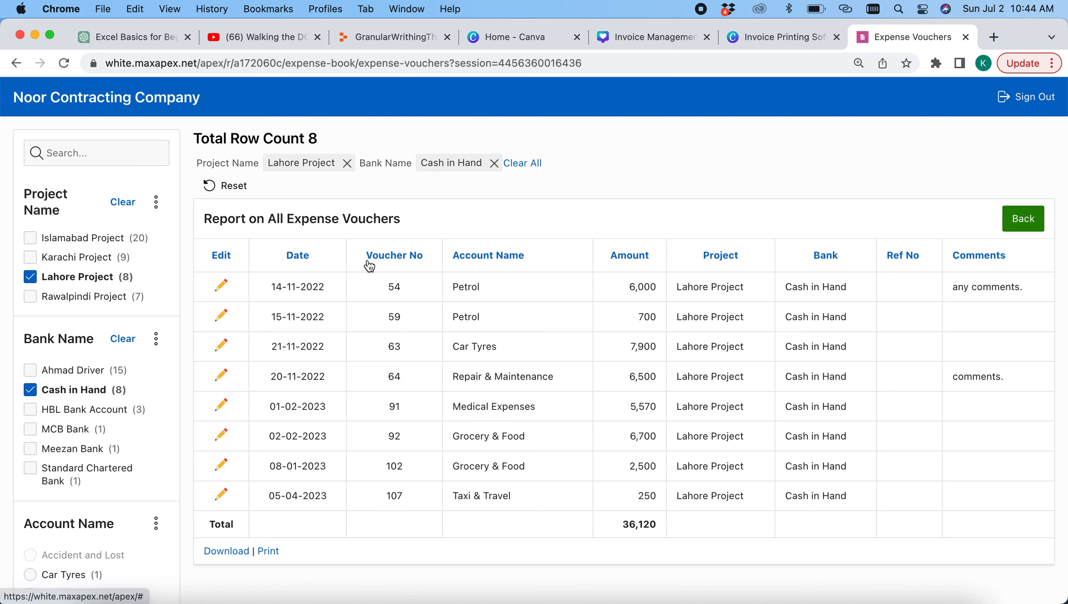
Clear the bank name filter and sort the Lahore Project vouchers first by voucher number and finally by ascending date
{"action": "left_click", "coordinate": [122, 339]}
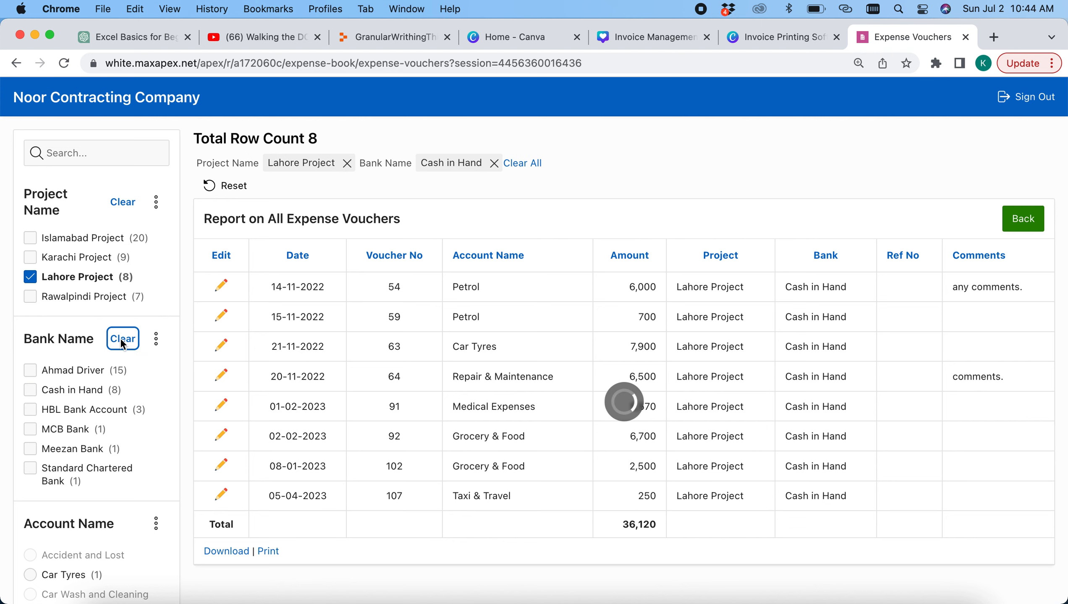
{"action": "scroll", "coordinate": [337, 467], "scroll_direction": "down", "scroll_amount": 15}
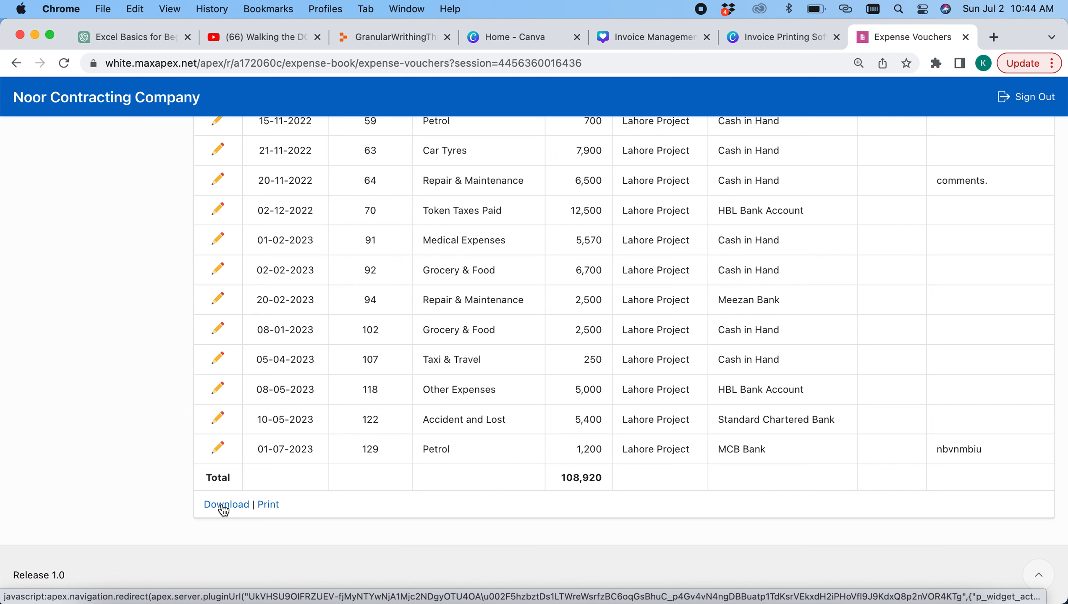
{"action": "scroll", "coordinate": [419, 317], "scroll_direction": "up", "scroll_amount": 15}
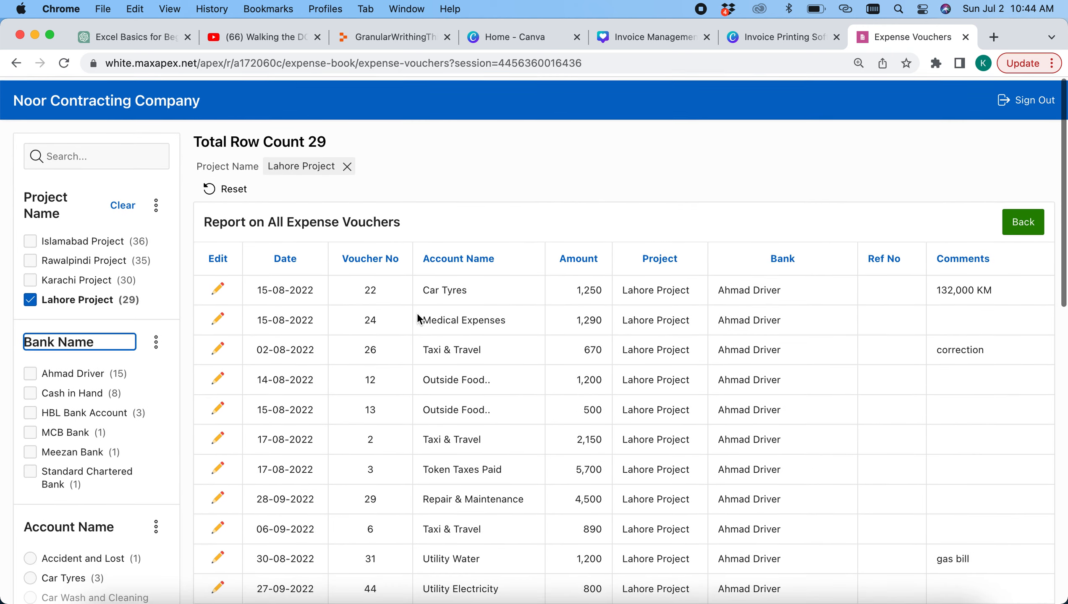
{"action": "left_click", "coordinate": [370, 255]}
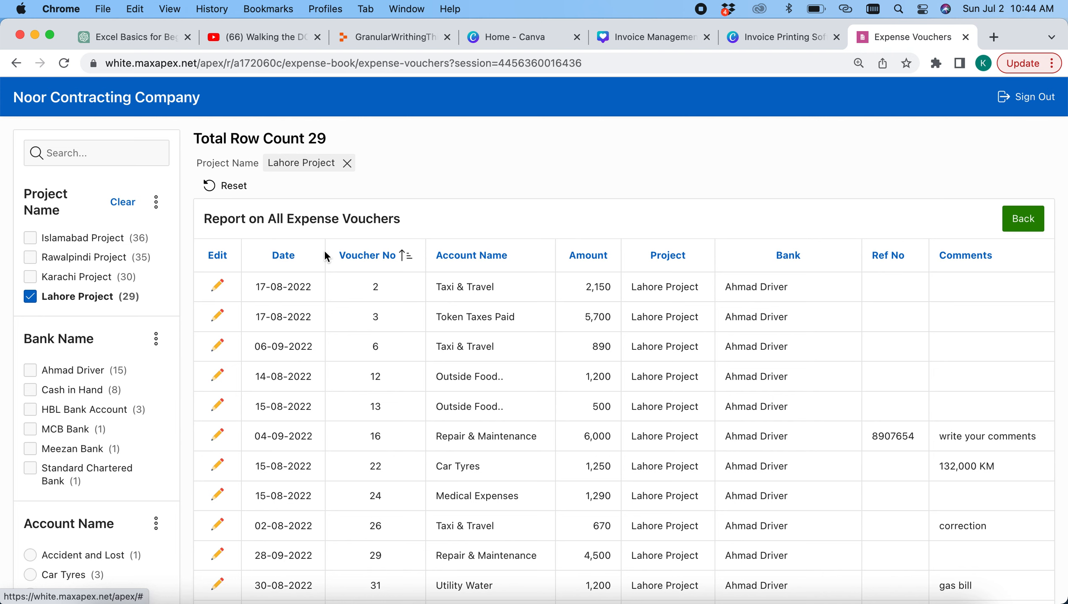
{"action": "left_click", "coordinate": [281, 257]}
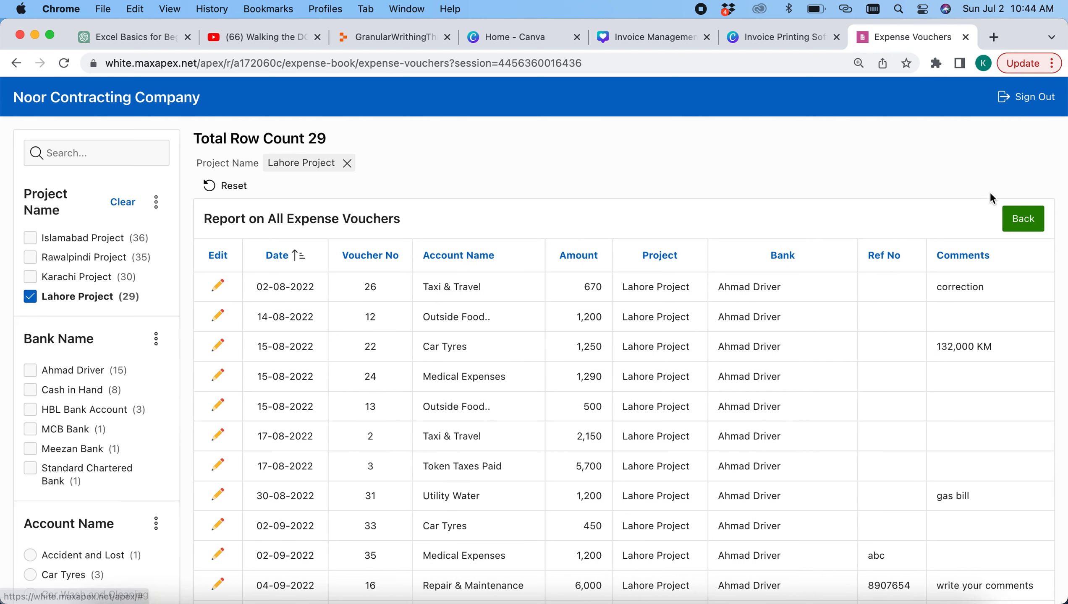
Leave the voucher report for the home page and sign out of the expense book
{"action": "left_click", "coordinate": [1026, 224]}
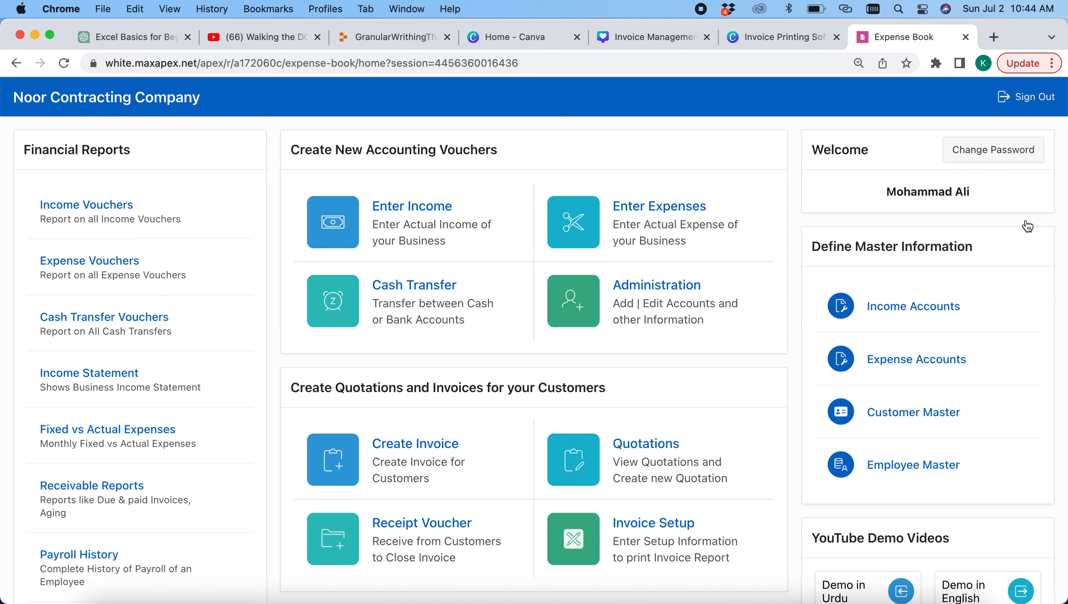
{"action": "left_click", "coordinate": [1031, 97]}
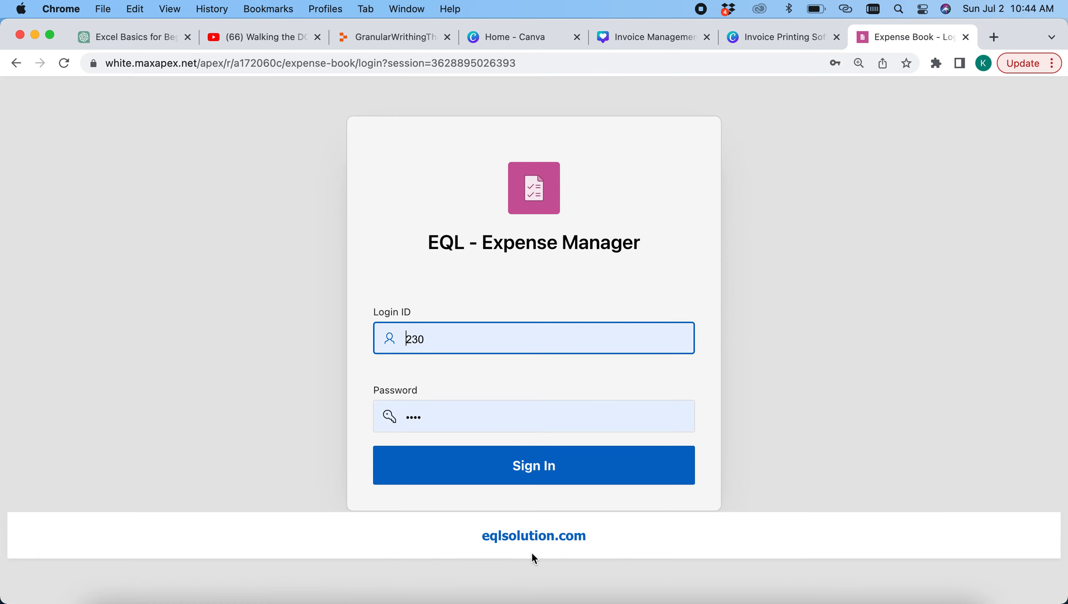
Open the eqlsolution.com website from the login page and examine its software offerings and office contact information
{"action": "left_click", "coordinate": [521, 539]}
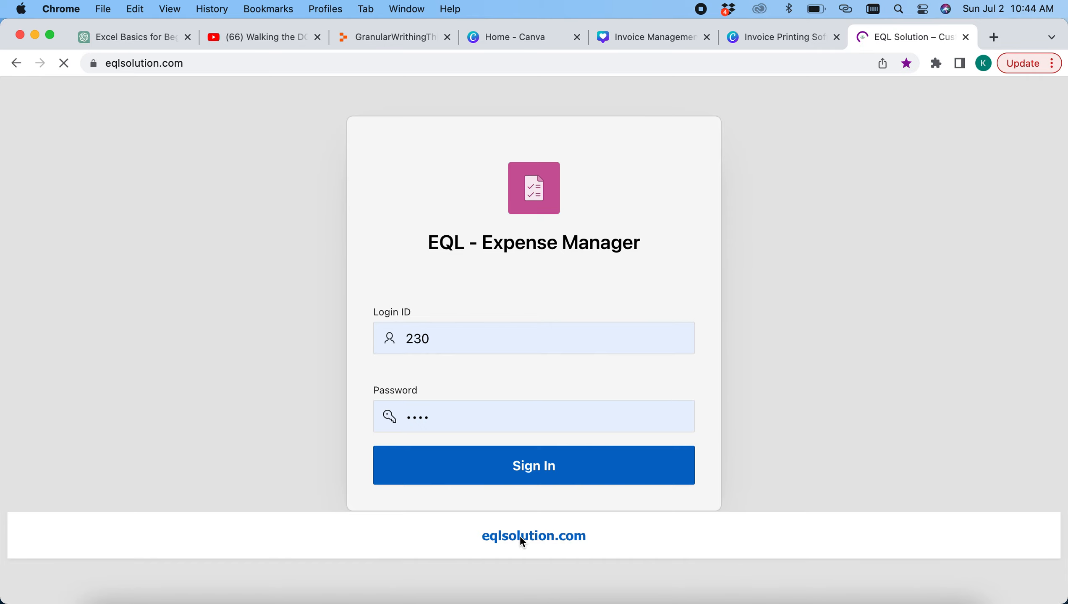
{"action": "scroll", "coordinate": [521, 538], "scroll_direction": "down", "scroll_amount": 5}
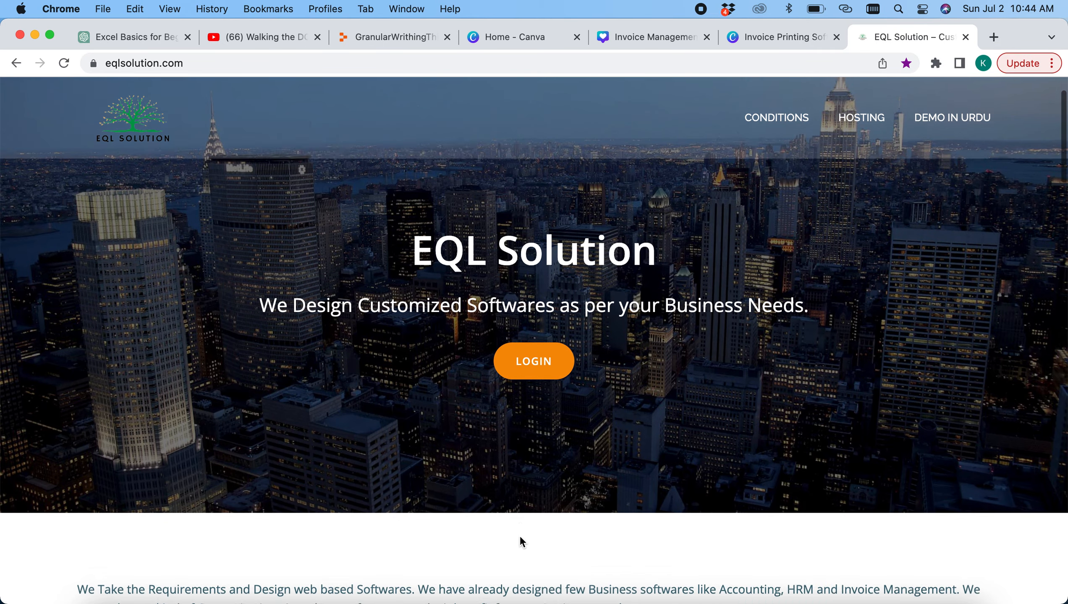
{"action": "scroll", "coordinate": [519, 536], "scroll_direction": "down", "scroll_amount": 10}
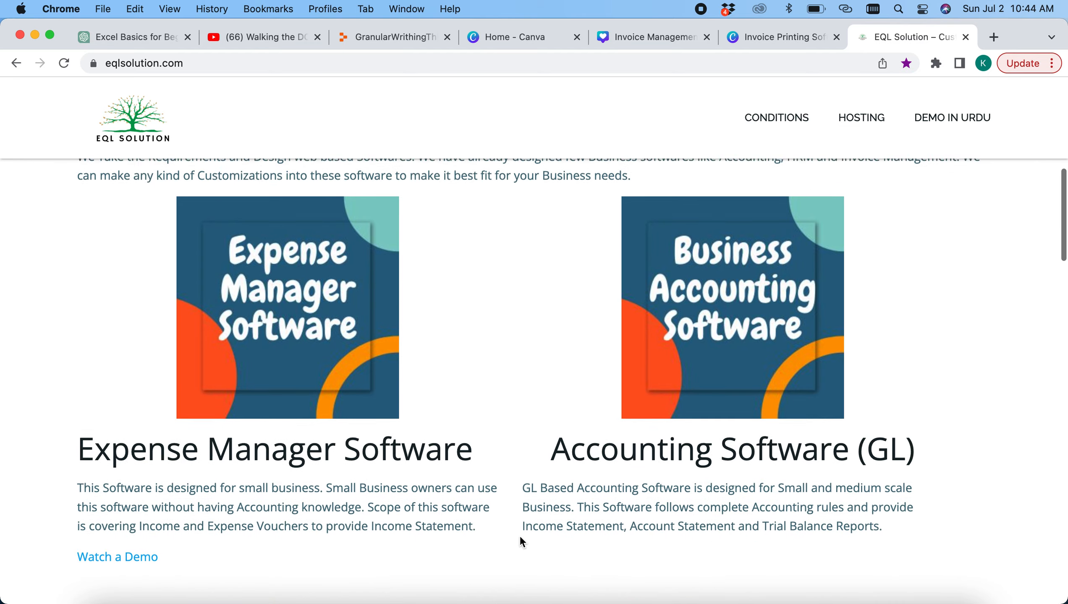
{"action": "scroll", "coordinate": [520, 536], "scroll_direction": "down", "scroll_amount": 2}
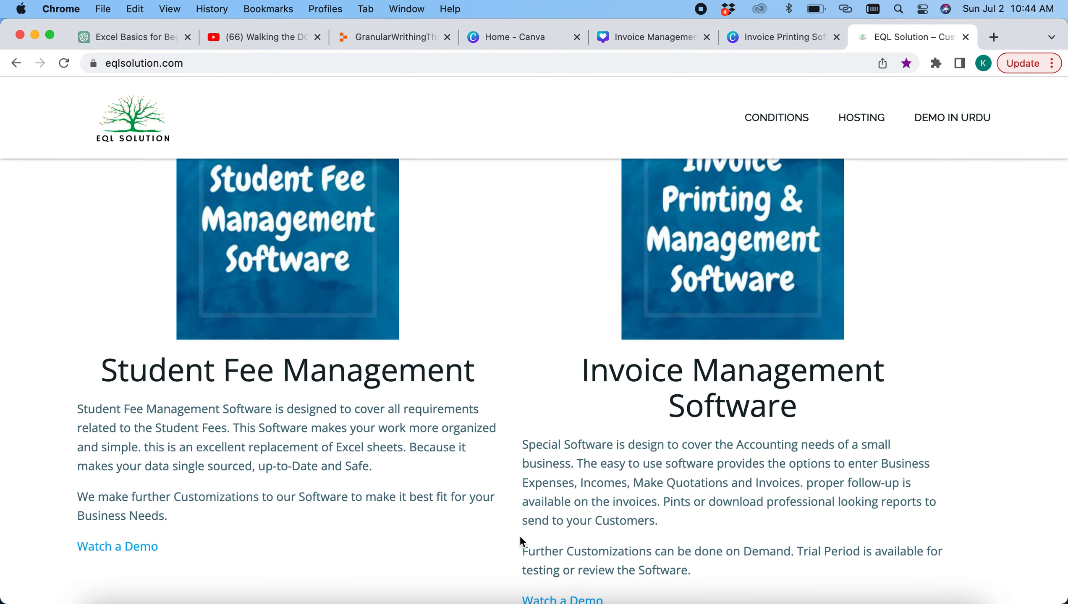
{"action": "scroll", "coordinate": [519, 536], "scroll_direction": "down", "scroll_amount": 12}
{"action": "scroll", "coordinate": [520, 538], "scroll_direction": "down", "scroll_amount": 6}
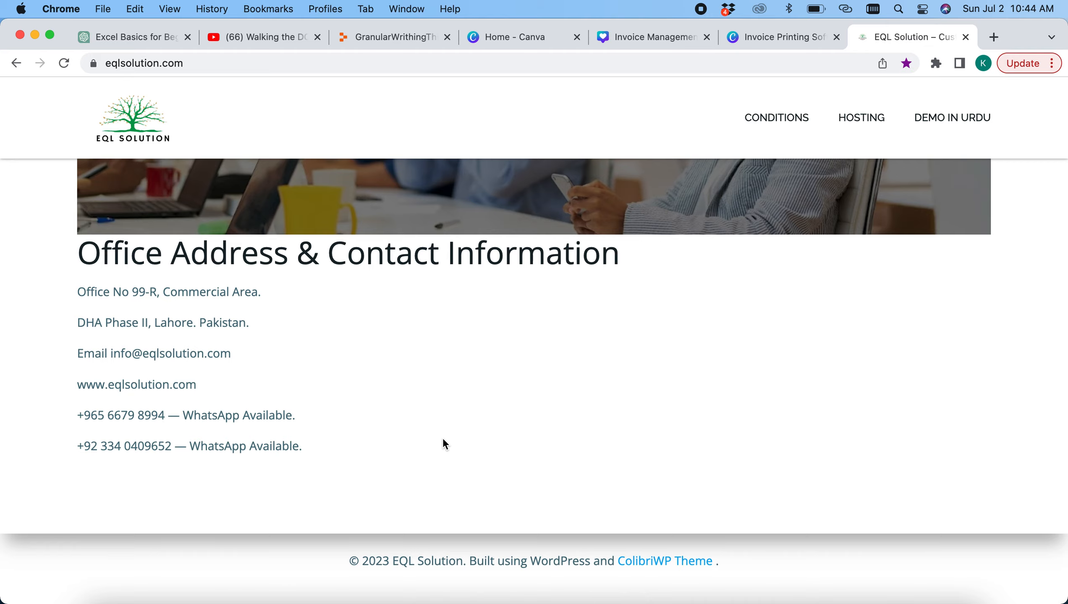
{"action": "scroll", "coordinate": [442, 441], "scroll_direction": "up", "scroll_amount": 10}
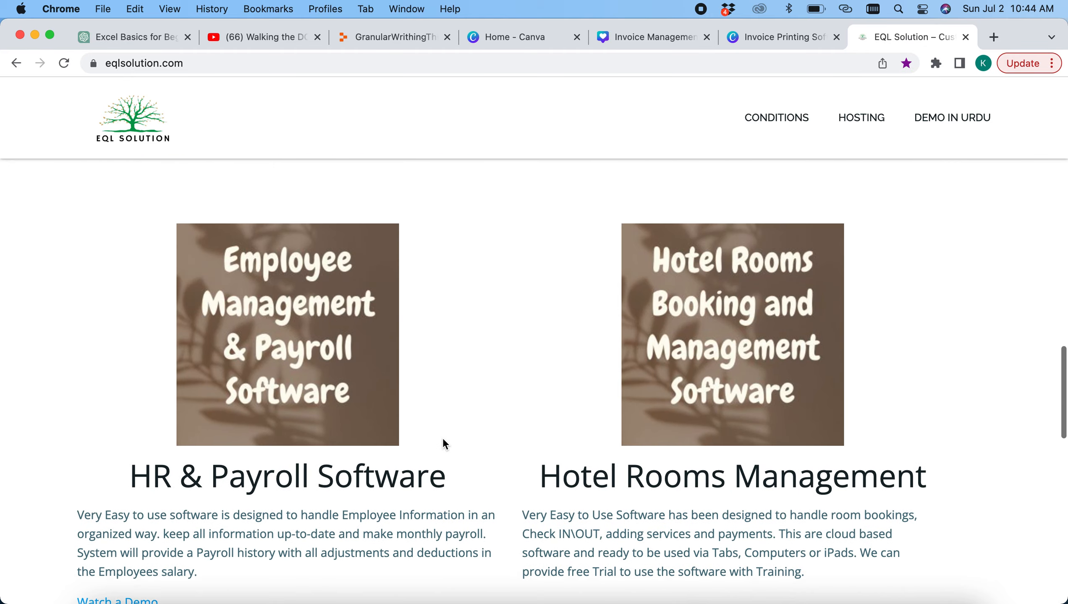
{"action": "scroll", "coordinate": [442, 440], "scroll_direction": "up", "scroll_amount": 5}
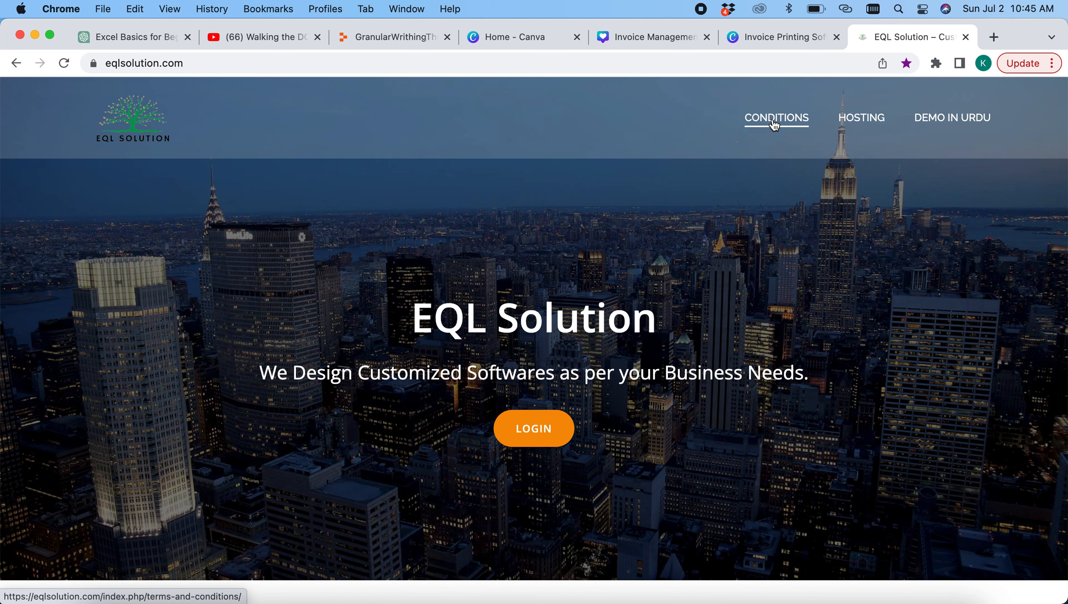
{"action": "scroll", "coordinate": [621, 305], "scroll_direction": "up", "scroll_amount": 2}
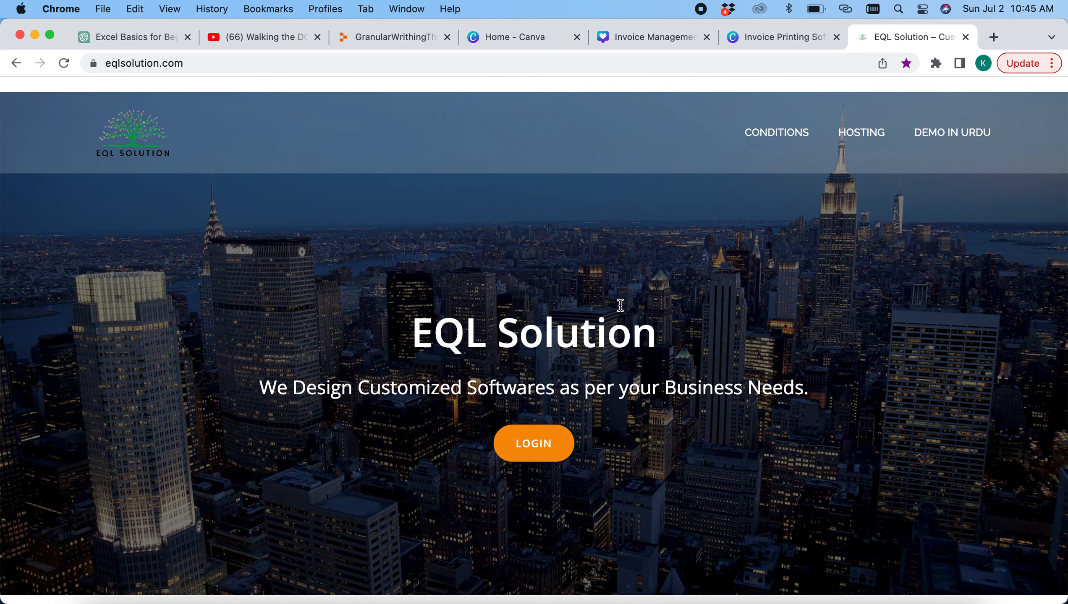